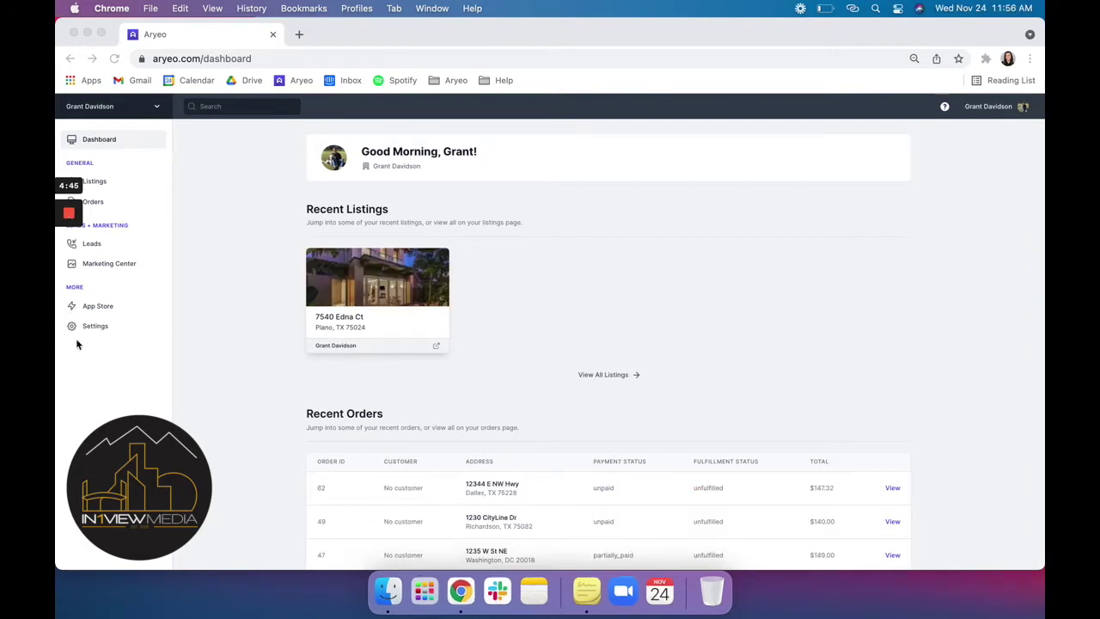
Step: Open the account settings page, then go to the Listings page
{"action": "left_click", "coordinate": [94, 329]}
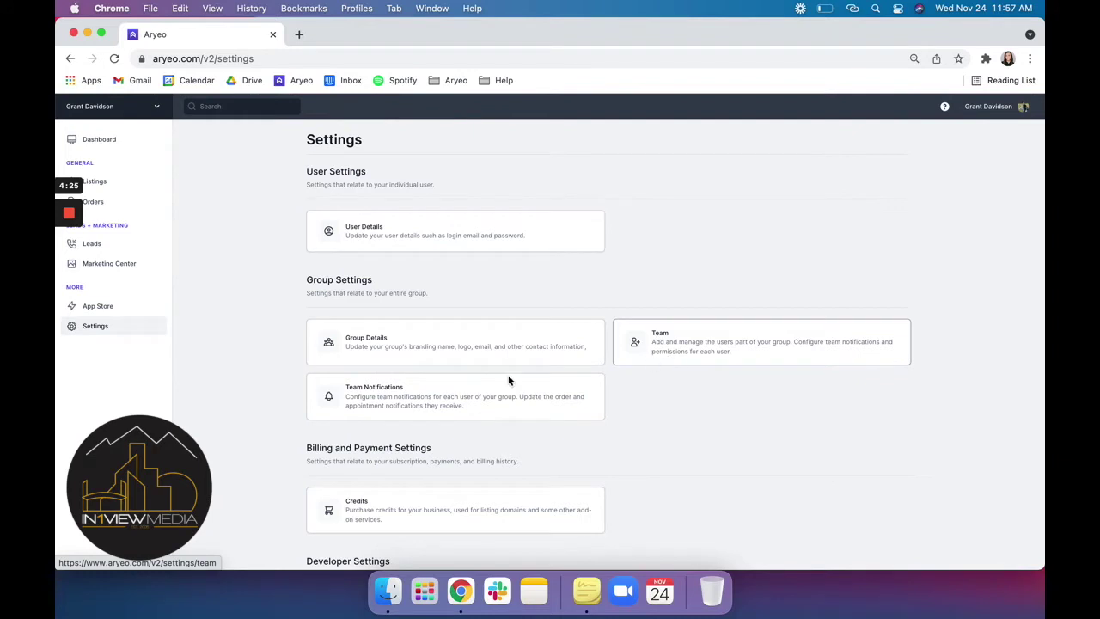
{"action": "left_click", "coordinate": [122, 187]}
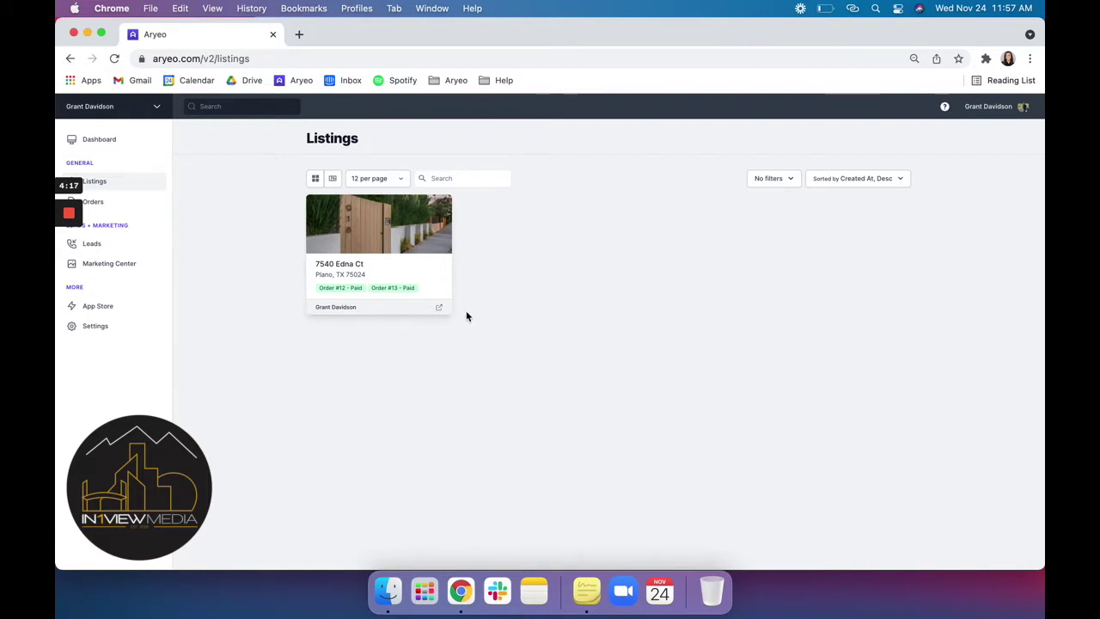
{"action": "left_click", "coordinate": [437, 281]}
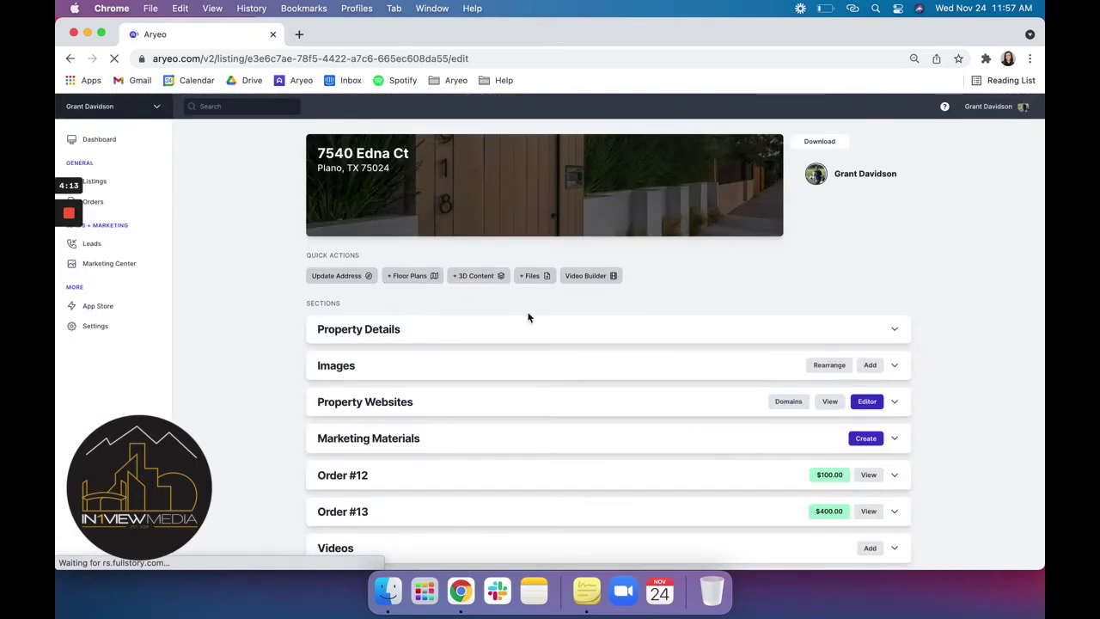
{"action": "left_click", "coordinate": [893, 331]}
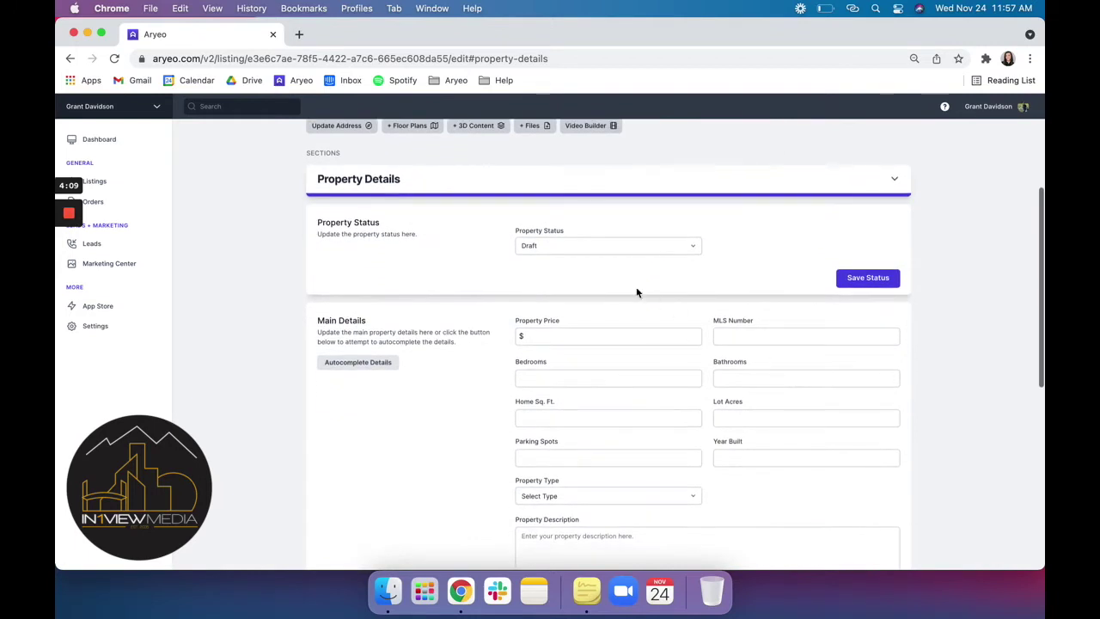
{"action": "left_click", "coordinate": [587, 247]}
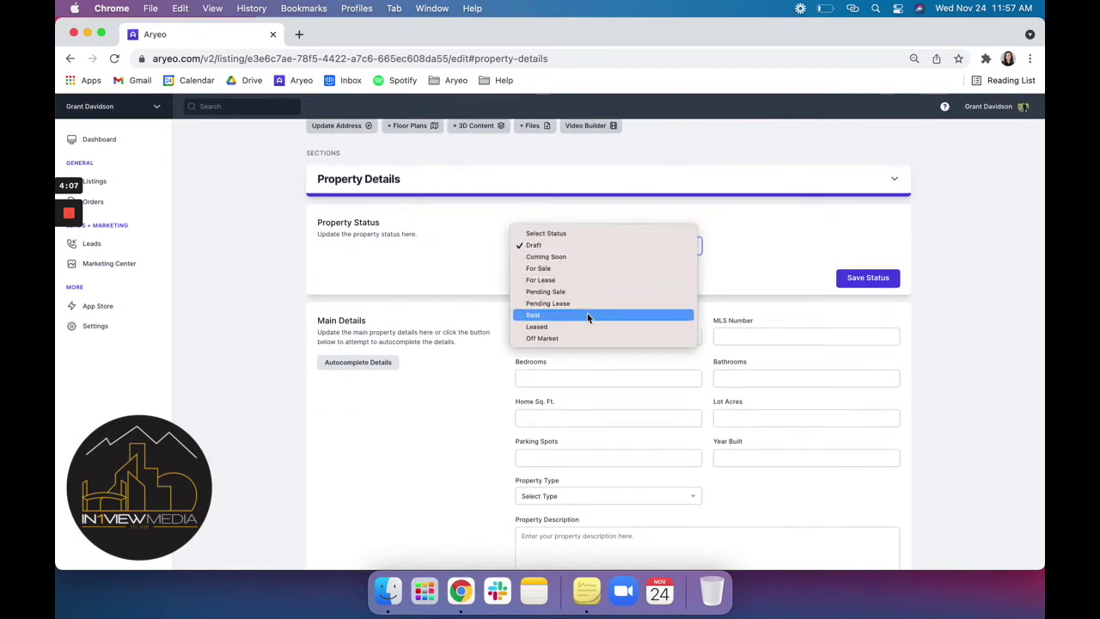
{"action": "left_click", "coordinate": [750, 277]}
{"action": "scroll", "coordinate": [714, 335], "scroll_direction": "down", "scroll_amount": 1}
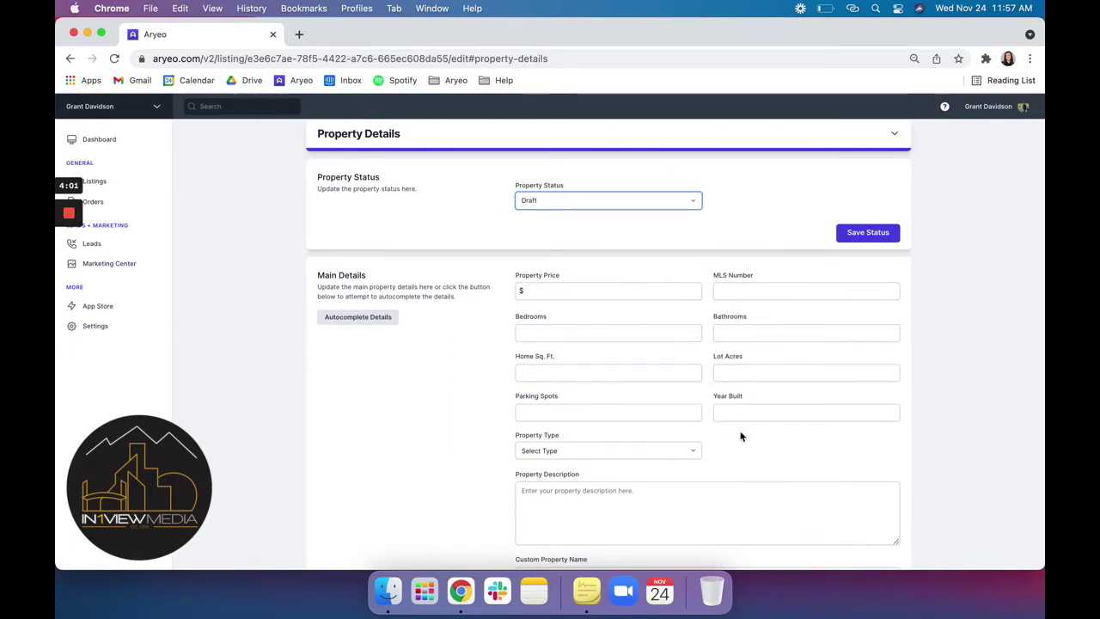
{"action": "scroll", "coordinate": [942, 419], "scroll_direction": "down", "scroll_amount": 1}
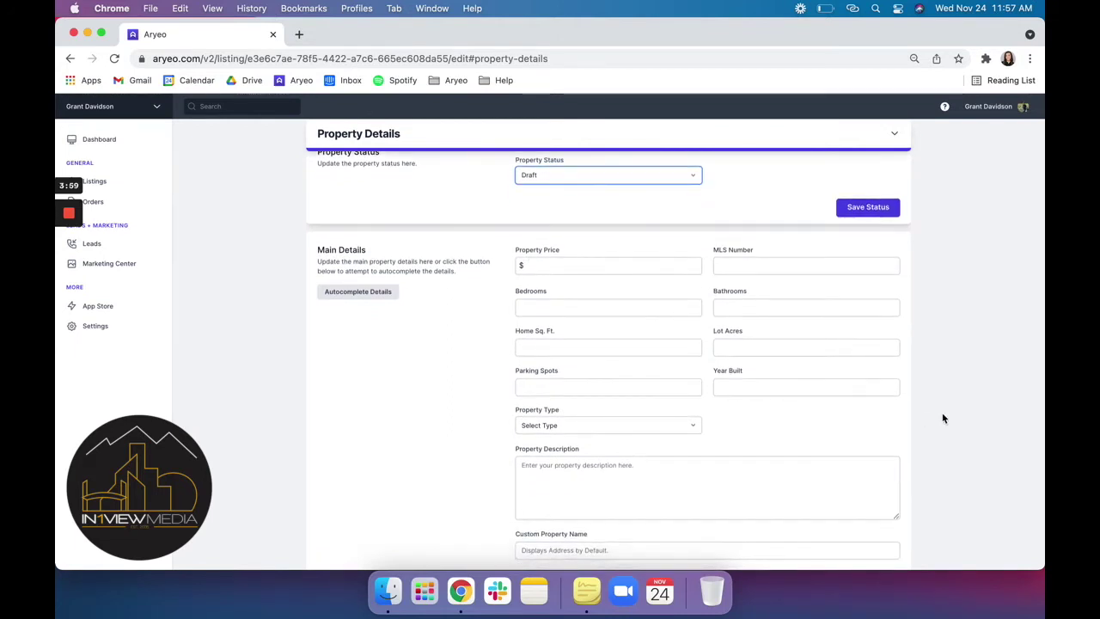
{"action": "left_click", "coordinate": [894, 139]}
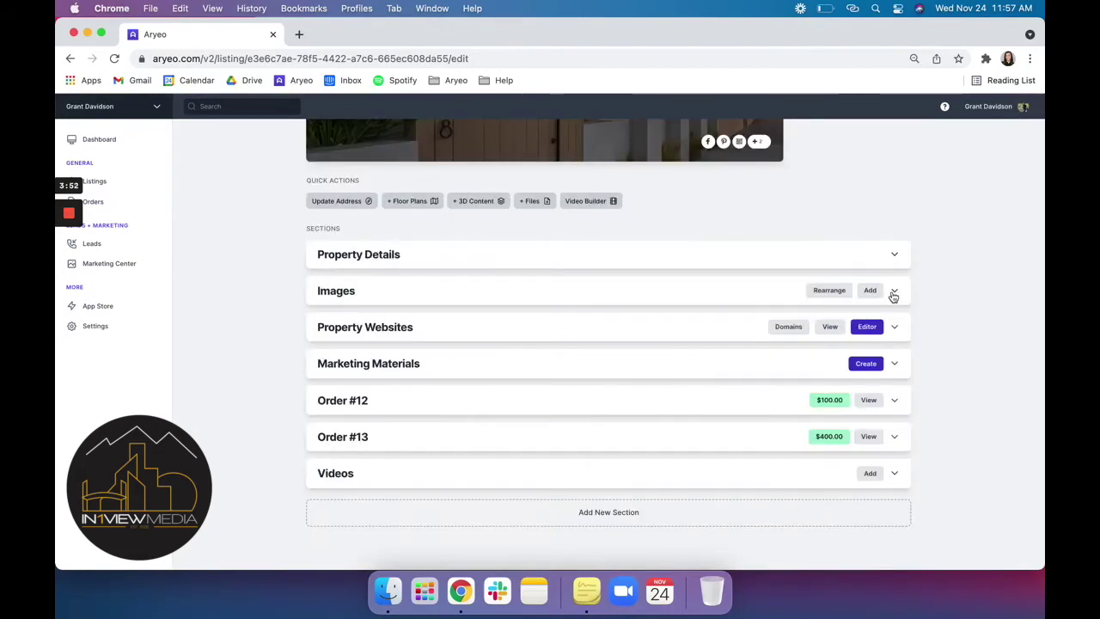
Step: Rearrange the listing photos, moving a pool shot up and the dusk exterior to first, and save
{"action": "left_click", "coordinate": [894, 293]}
{"action": "scroll", "coordinate": [547, 419], "scroll_direction": "down", "scroll_amount": 3}
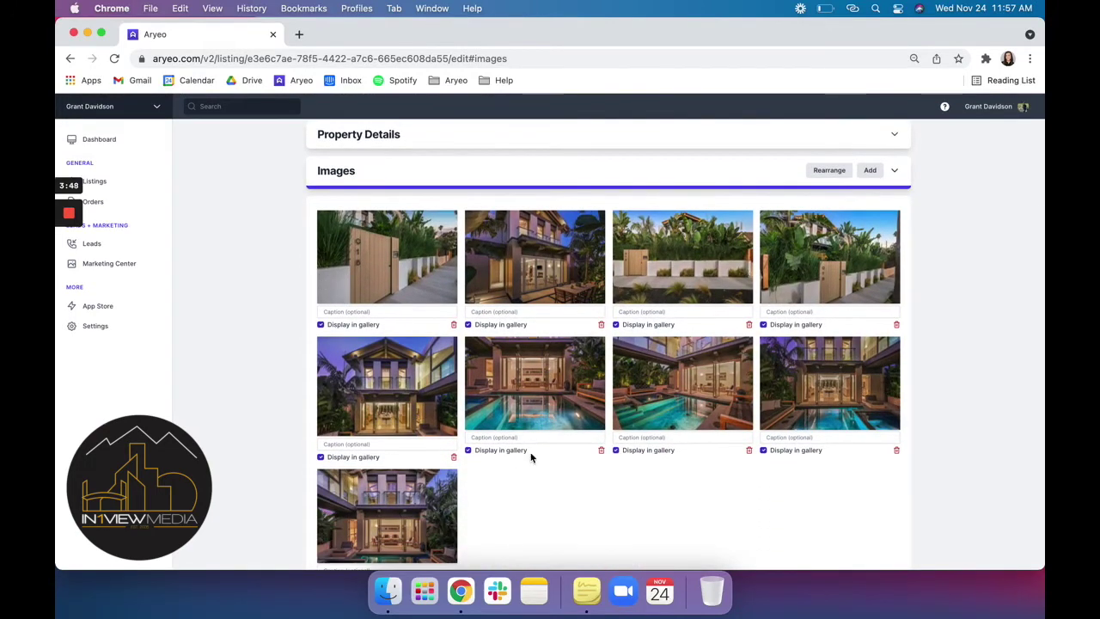
{"action": "scroll", "coordinate": [563, 497], "scroll_direction": "down", "scroll_amount": 1}
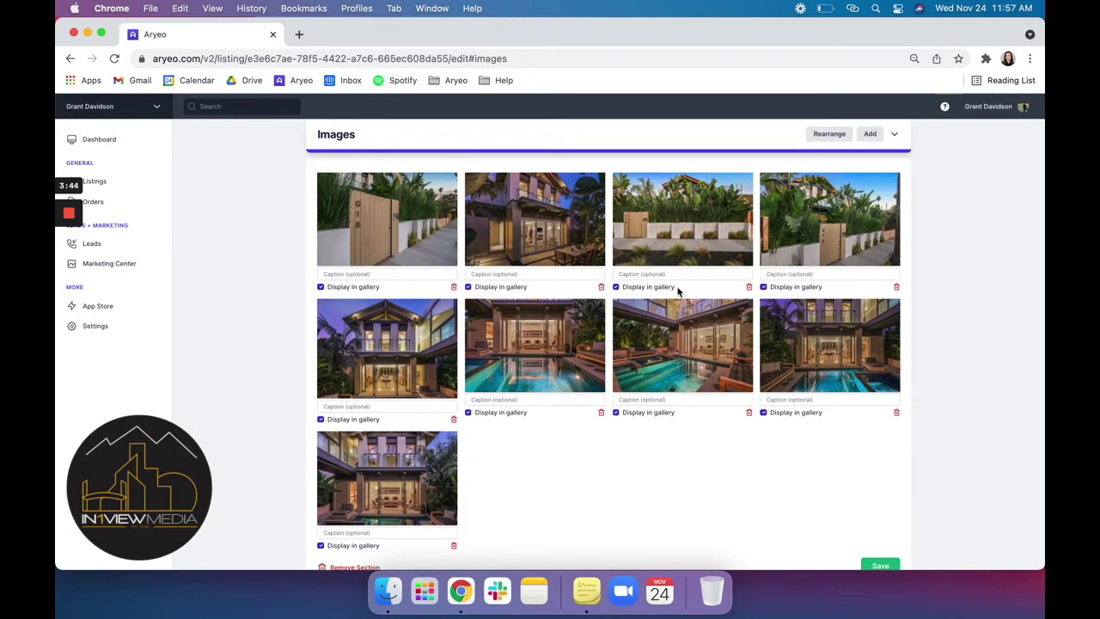
{"action": "left_click", "coordinate": [835, 136]}
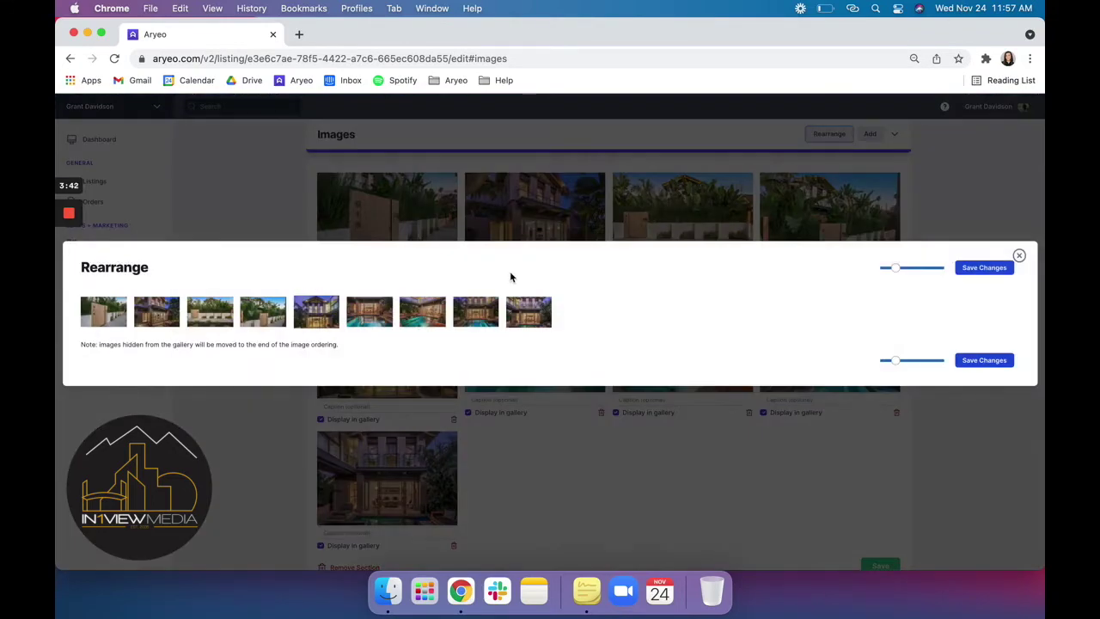
{"action": "left_click_drag", "start_coordinate": [490, 311], "coordinate": [344, 319]}
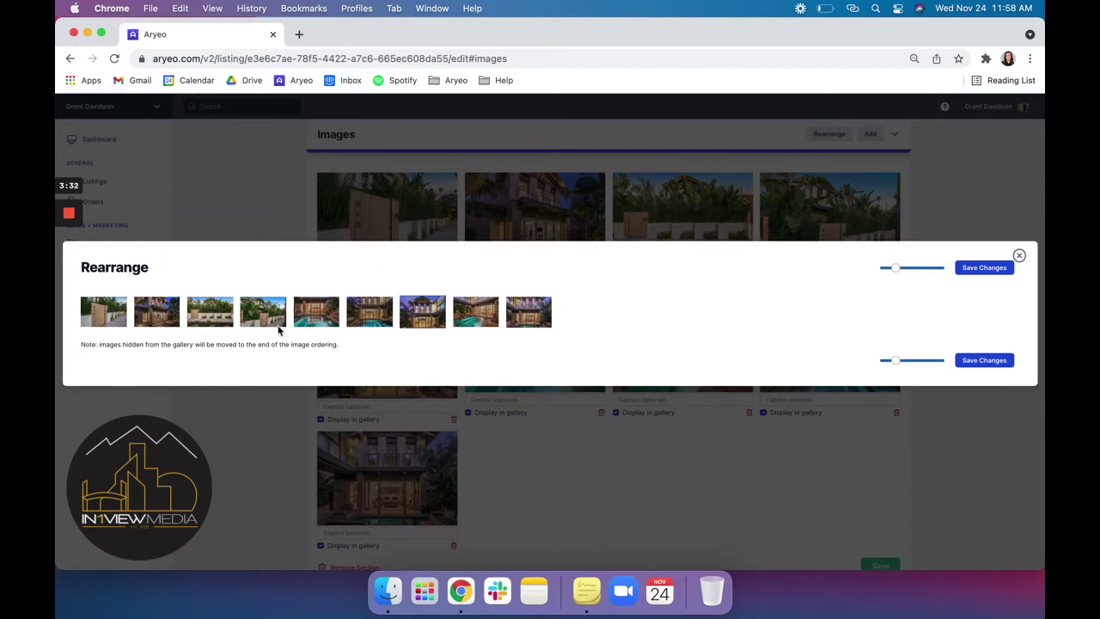
{"action": "left_click_drag", "start_coordinate": [428, 328], "coordinate": [100, 335]}
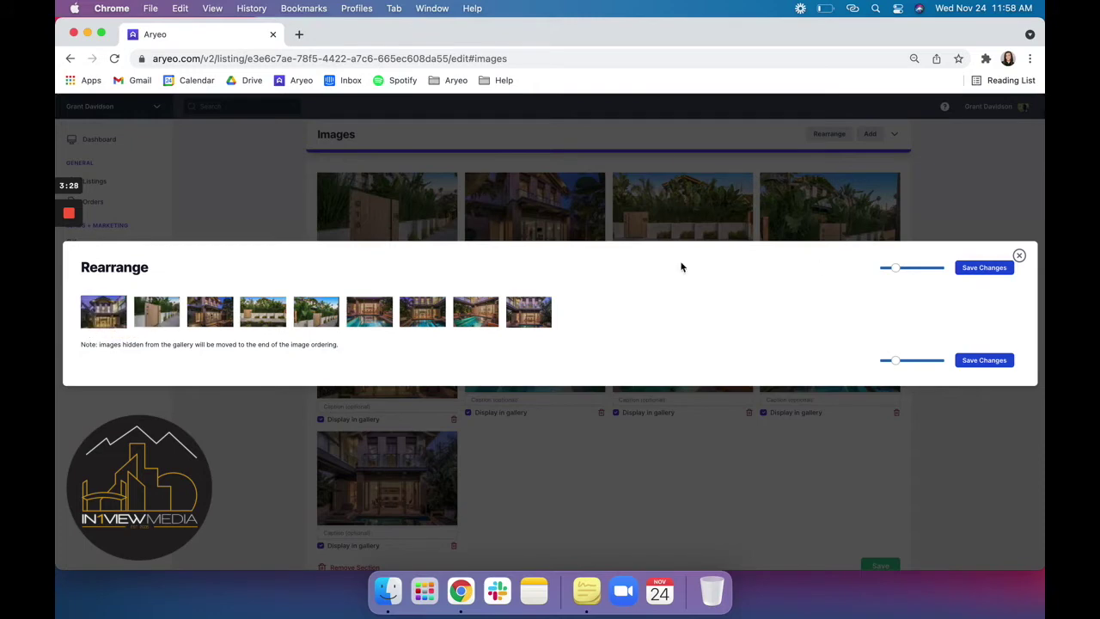
{"action": "left_click", "coordinate": [989, 276]}
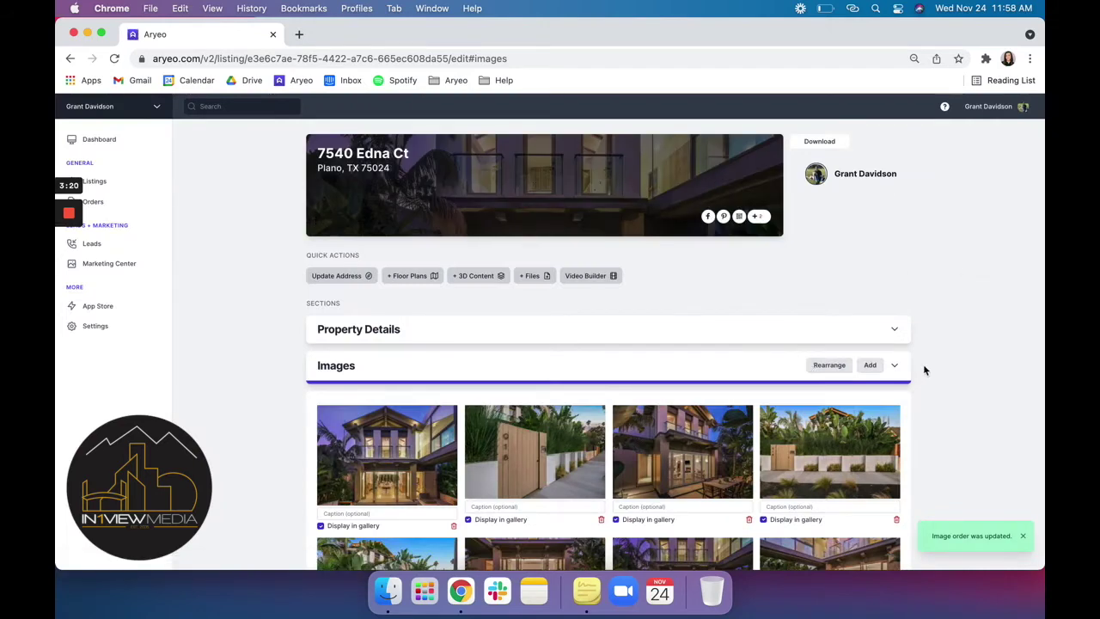
Step: Pick a different theme for the property website in Theme Settings and save it
{"action": "left_click", "coordinate": [895, 366]}
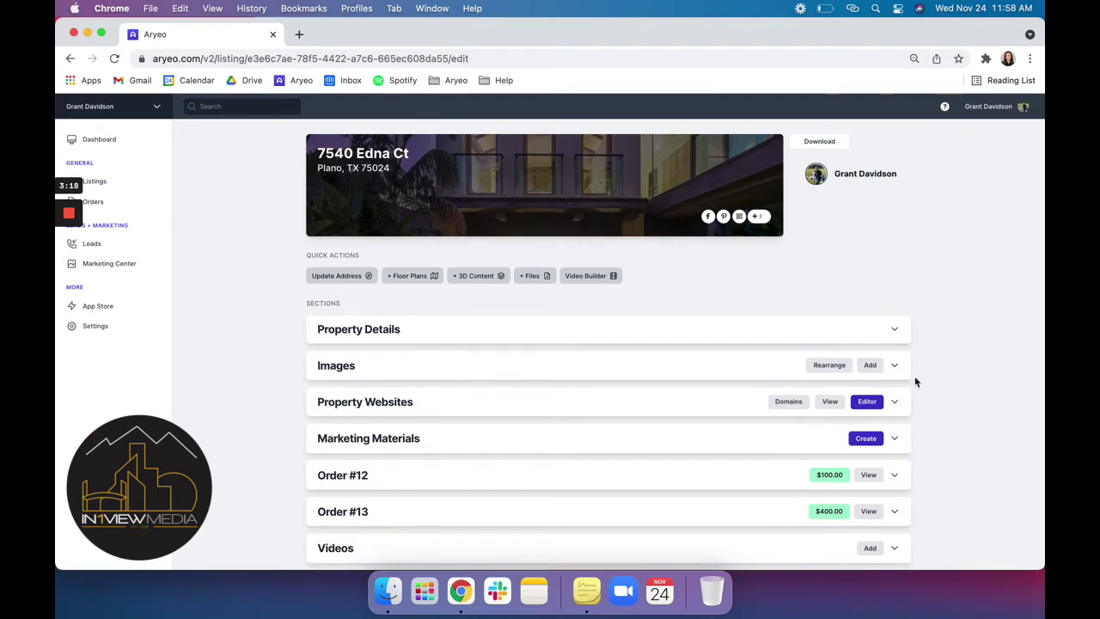
{"action": "scroll", "coordinate": [928, 394], "scroll_direction": "down", "scroll_amount": 1}
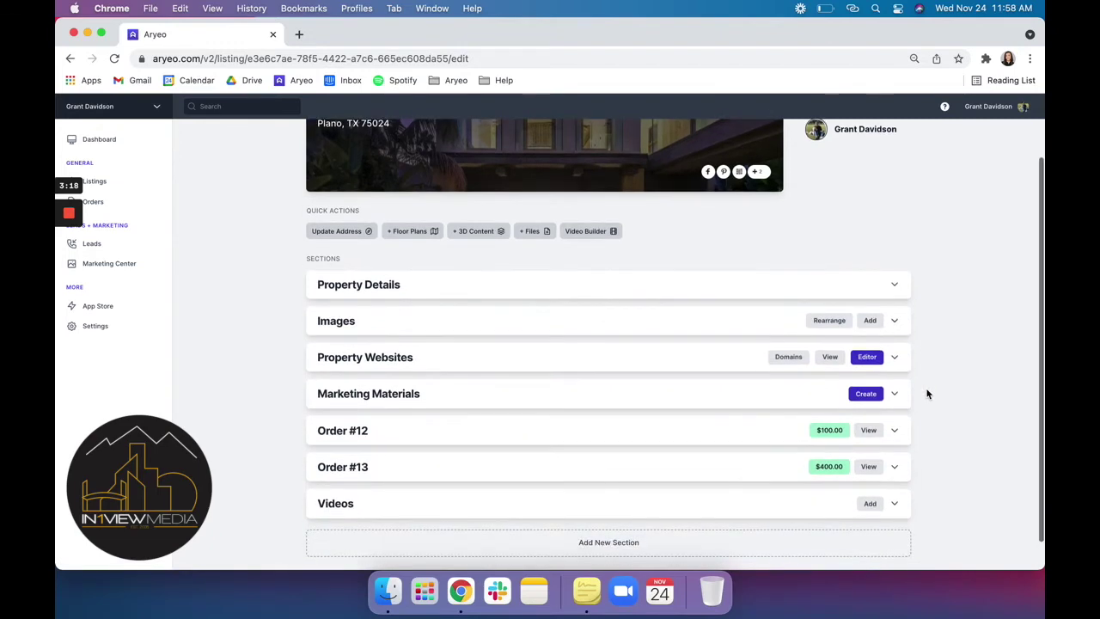
{"action": "left_click", "coordinate": [866, 357]}
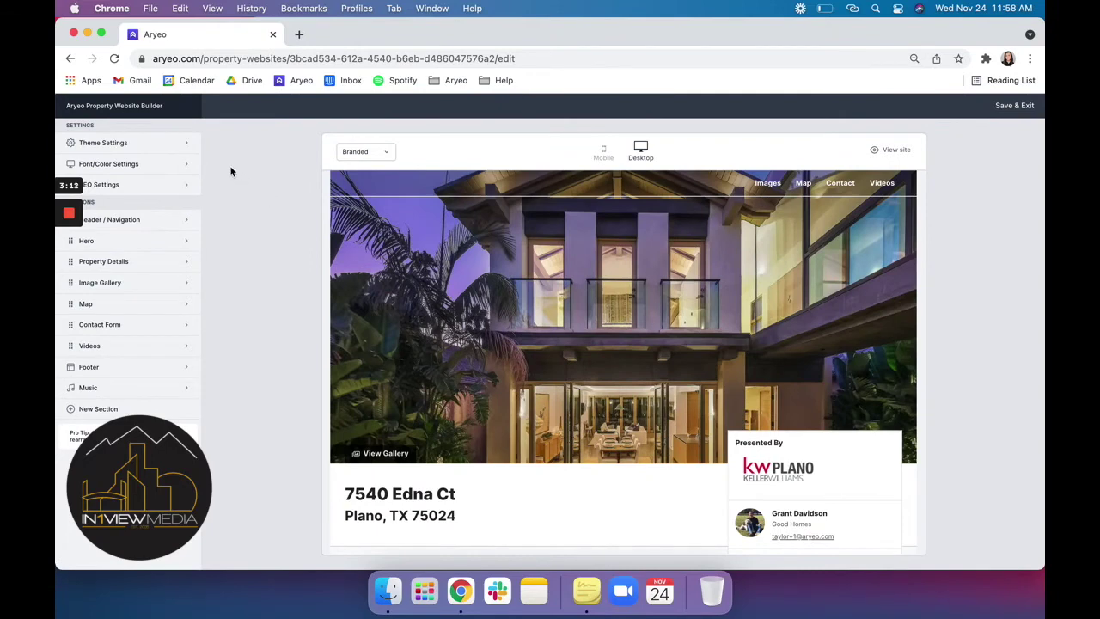
{"action": "left_click", "coordinate": [170, 146]}
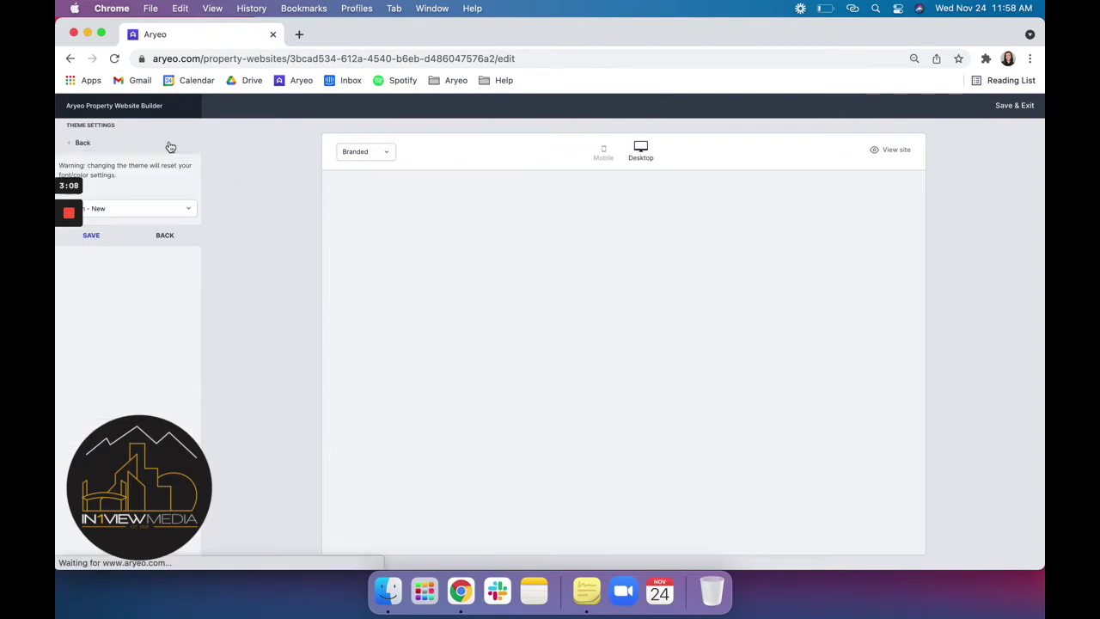
{"action": "left_click", "coordinate": [151, 209]}
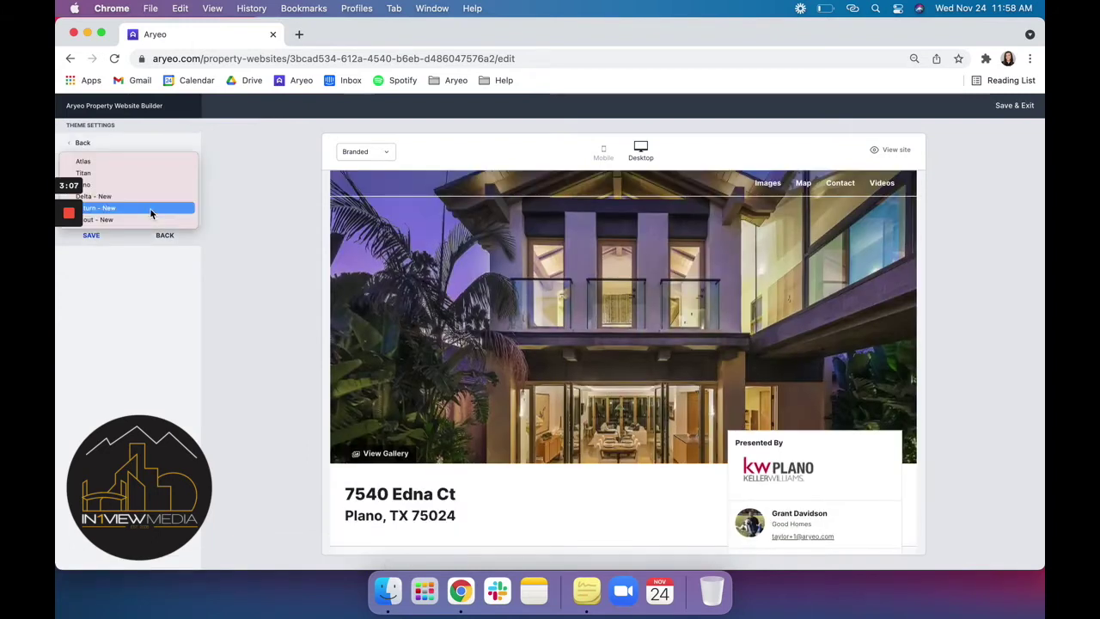
{"action": "left_click", "coordinate": [132, 163]}
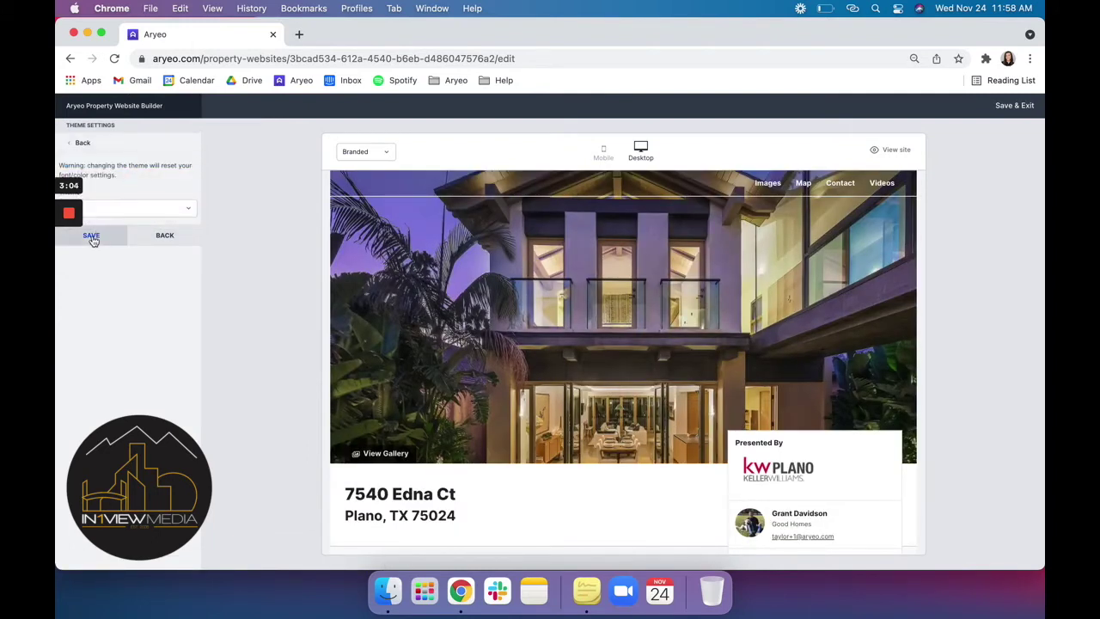
{"action": "left_click", "coordinate": [91, 237]}
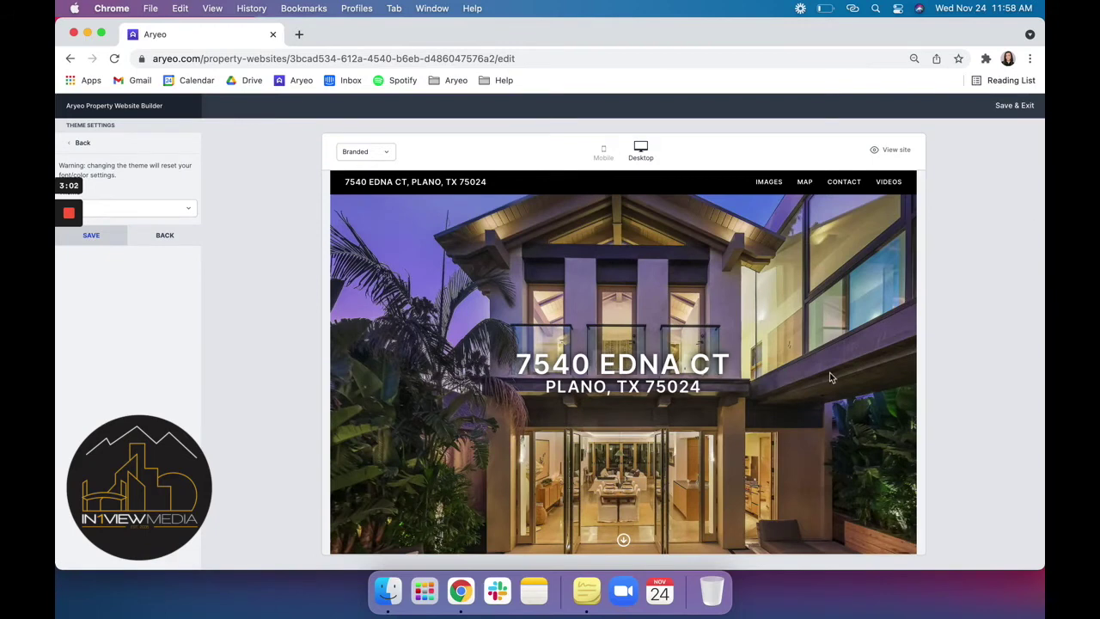
Step: Look over the website's Property Details display options and return to the settings list
{"action": "left_click", "coordinate": [86, 142]}
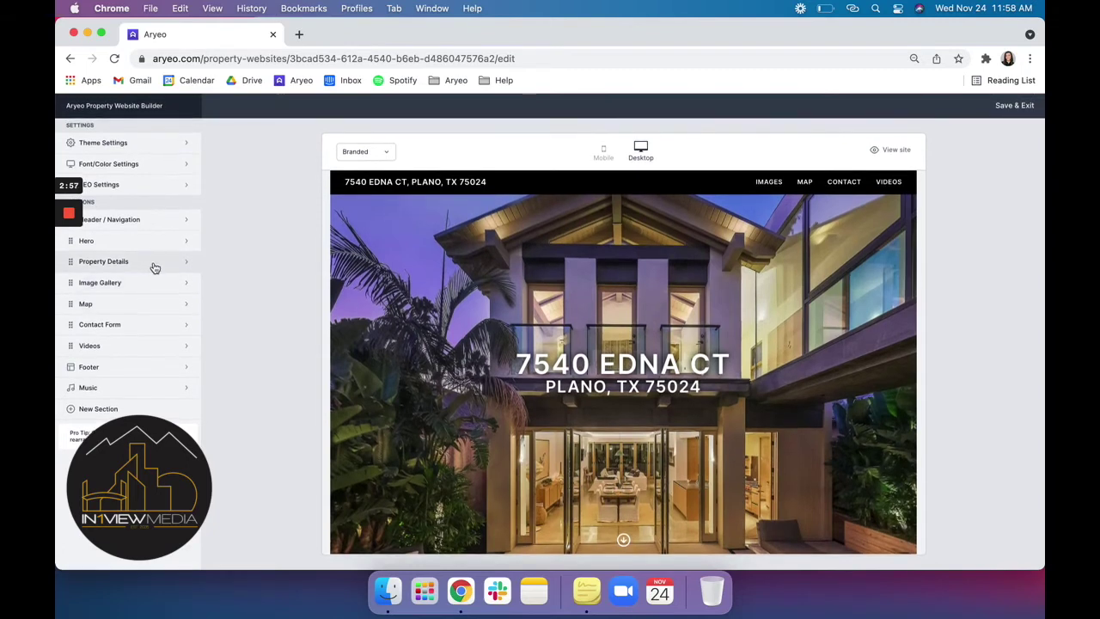
{"action": "left_click", "coordinate": [153, 261]}
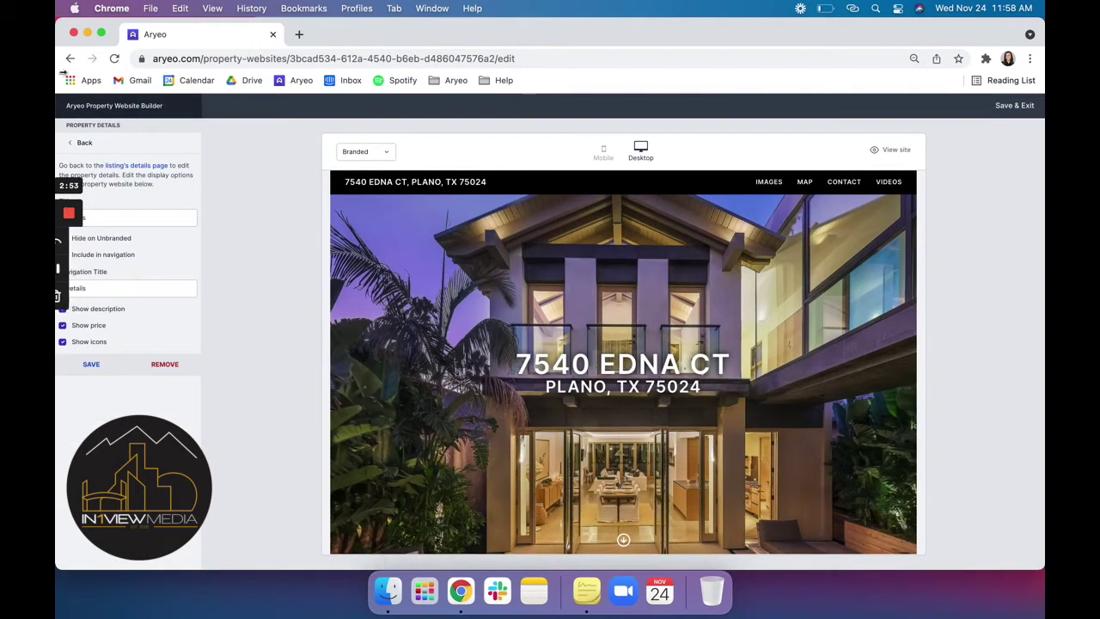
{"action": "left_click", "coordinate": [85, 144]}
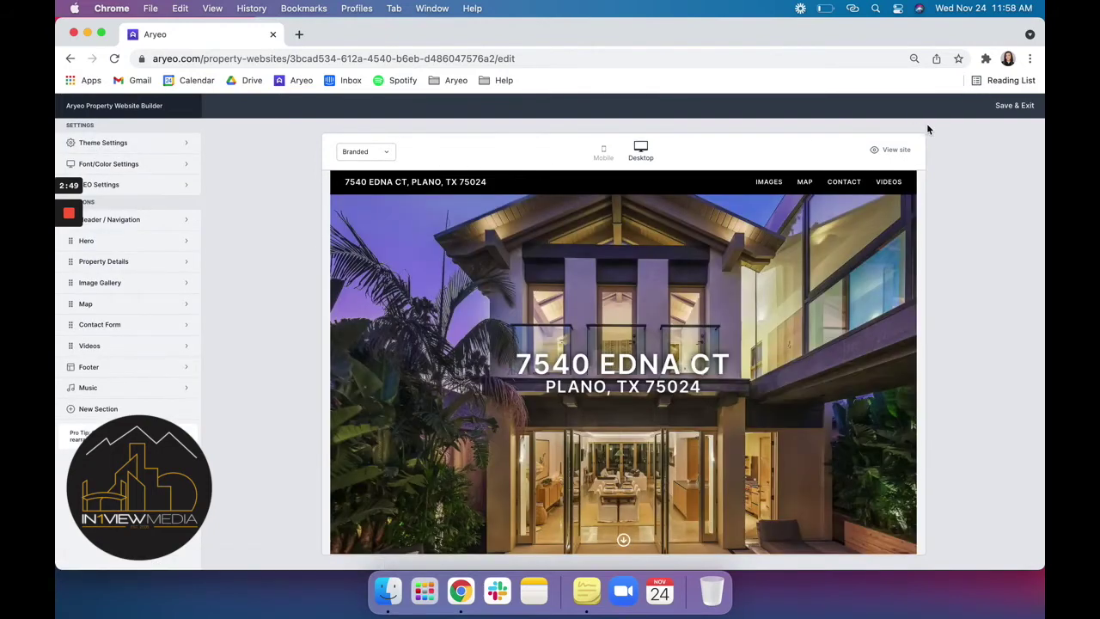
{"action": "left_click", "coordinate": [1012, 109]}
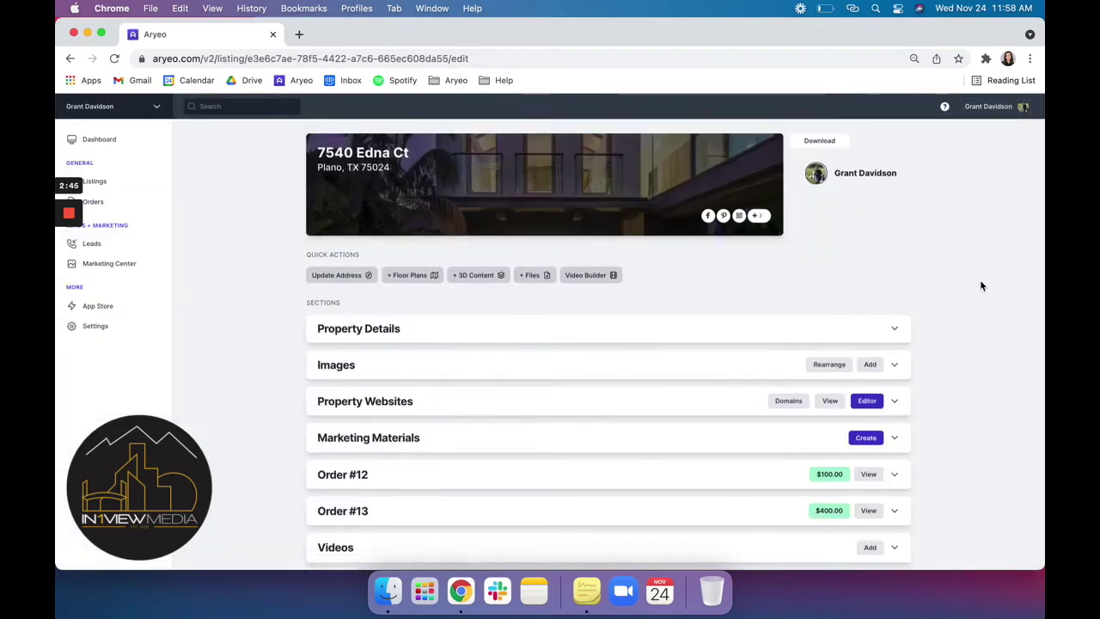
{"action": "scroll", "coordinate": [980, 279], "scroll_direction": "down", "scroll_amount": 2}
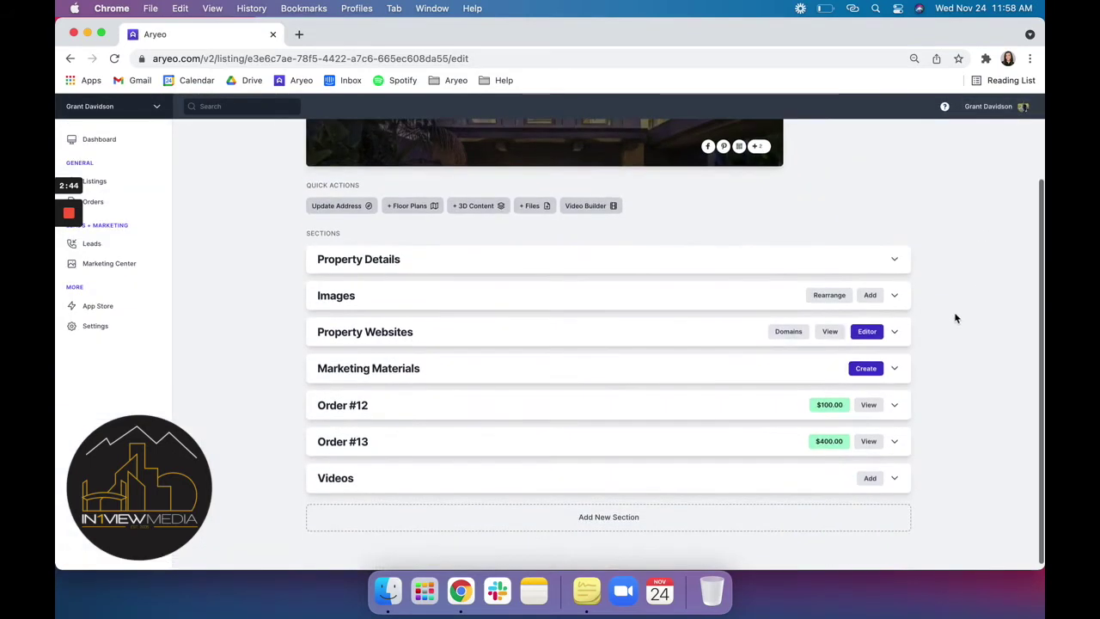
{"action": "left_click", "coordinate": [866, 371]}
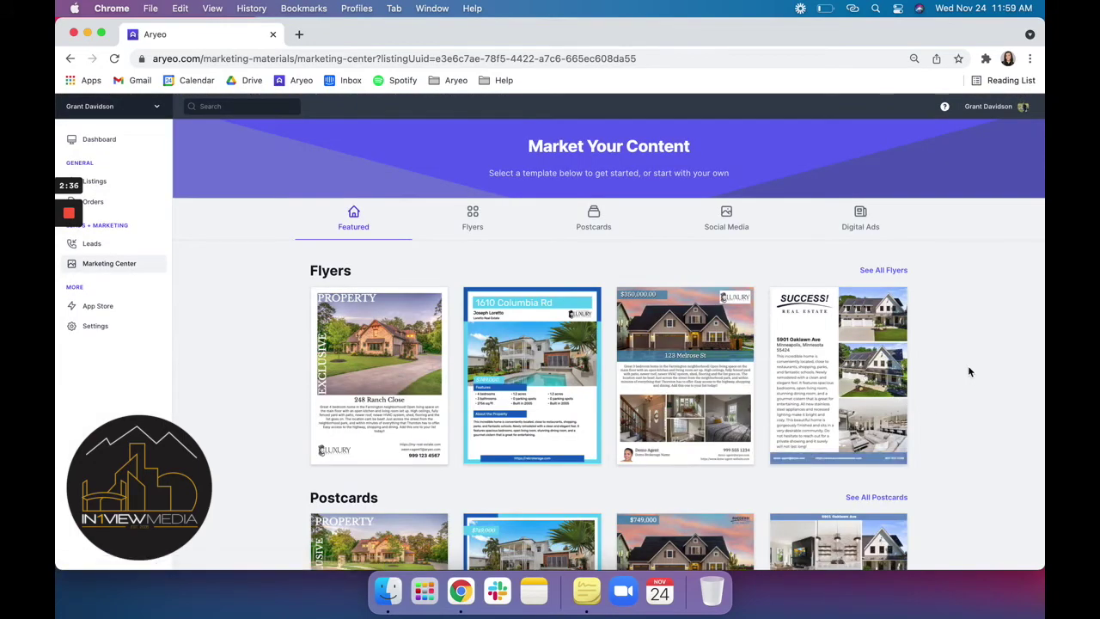
{"action": "scroll", "coordinate": [968, 368], "scroll_direction": "down", "scroll_amount": 3}
{"action": "scroll", "coordinate": [968, 365], "scroll_direction": "up", "scroll_amount": 1}
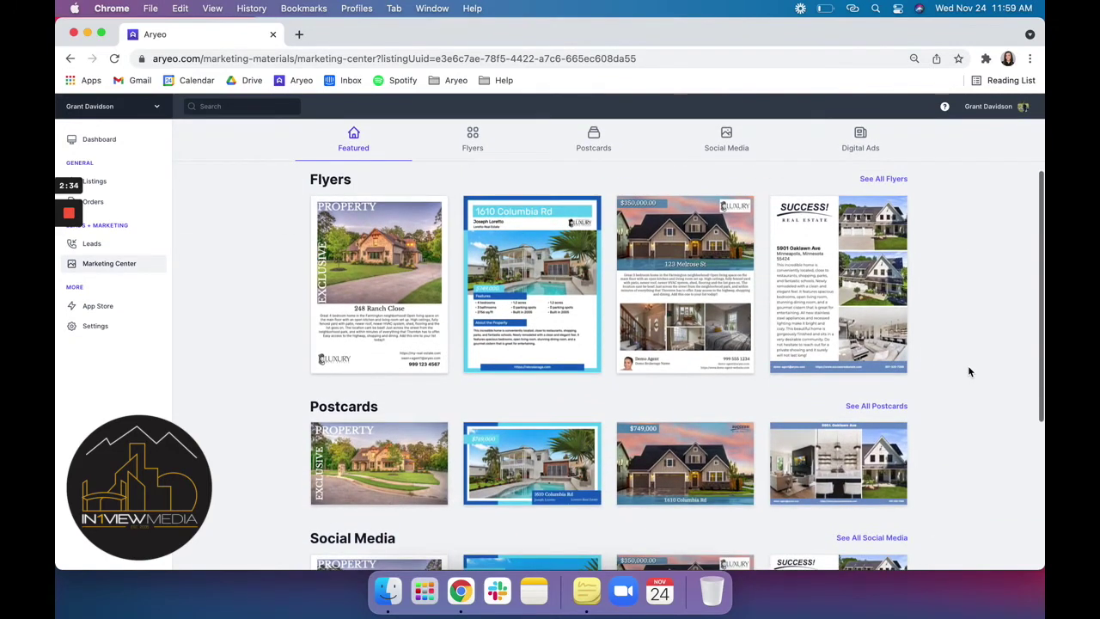
{"action": "scroll", "coordinate": [353, 387], "scroll_direction": "down", "scroll_amount": 6}
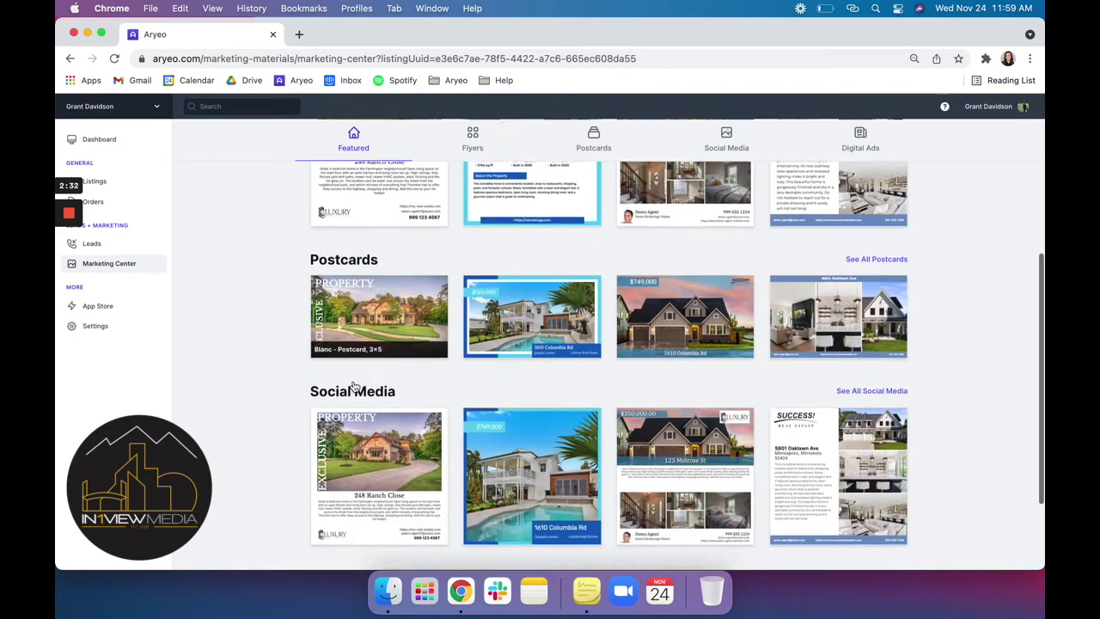
{"action": "scroll", "coordinate": [467, 280], "scroll_direction": "up", "scroll_amount": 6}
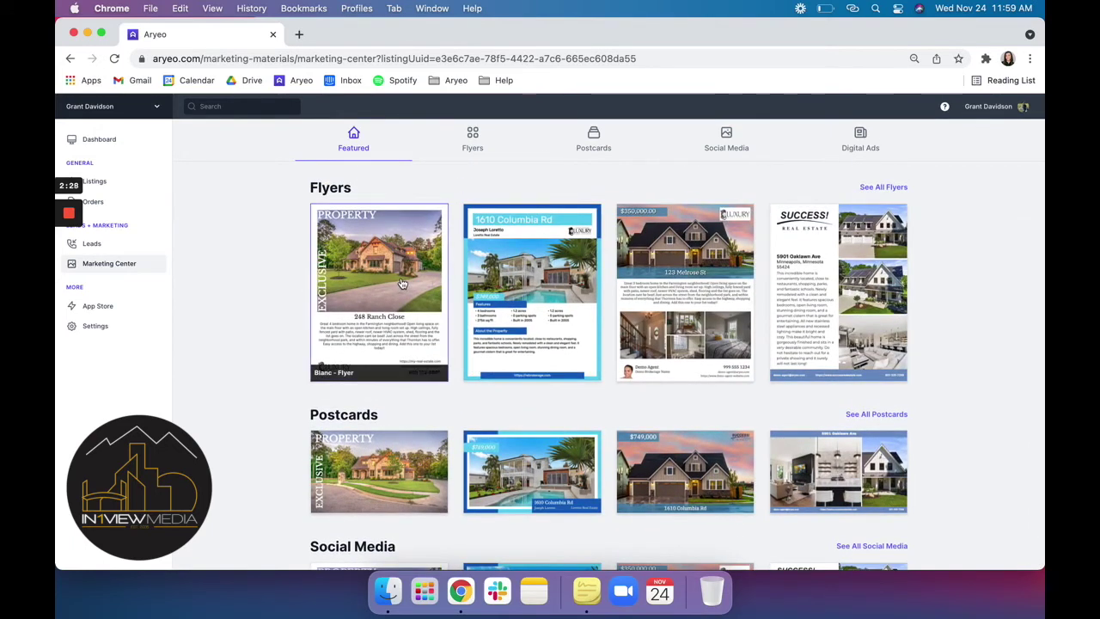
Step: Open the Blanc - Flyer template, auto-filled with the listing's photo and details, then return to the listing
{"action": "left_click", "coordinate": [401, 283]}
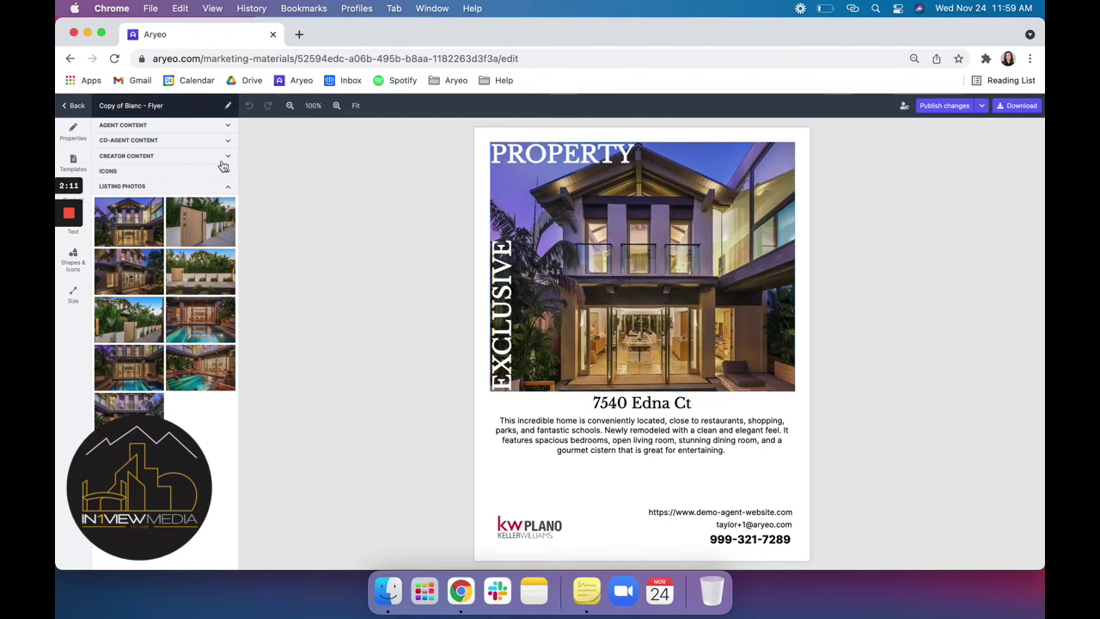
{"action": "left_click", "coordinate": [75, 106]}
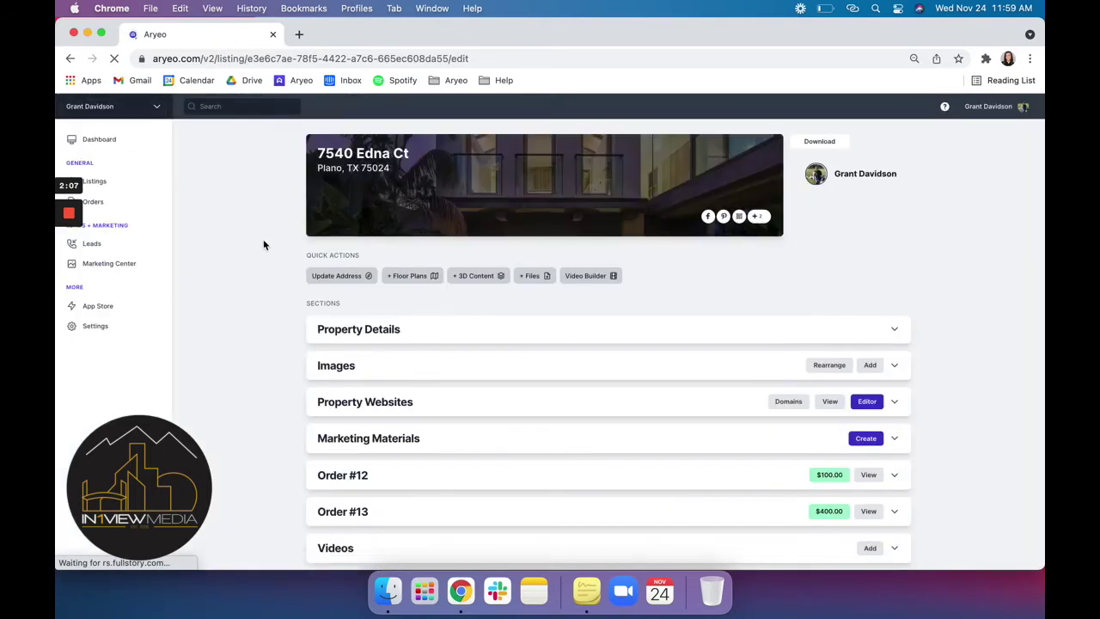
Step: Check the empty Leads page, then move on to the Orders list
{"action": "left_click", "coordinate": [124, 246]}
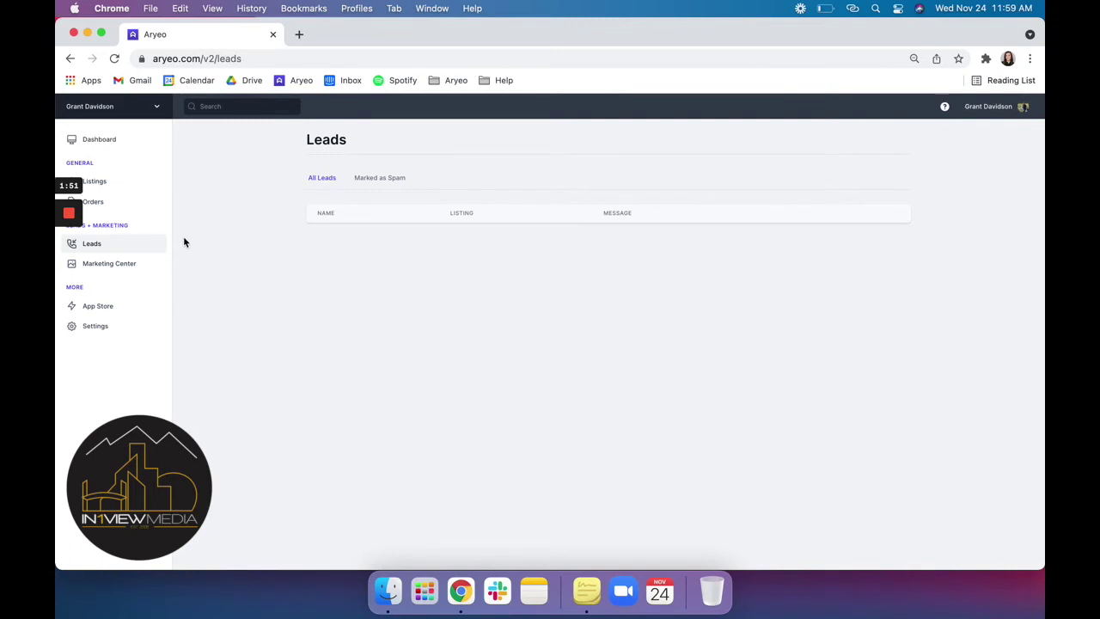
{"action": "left_click", "coordinate": [146, 206]}
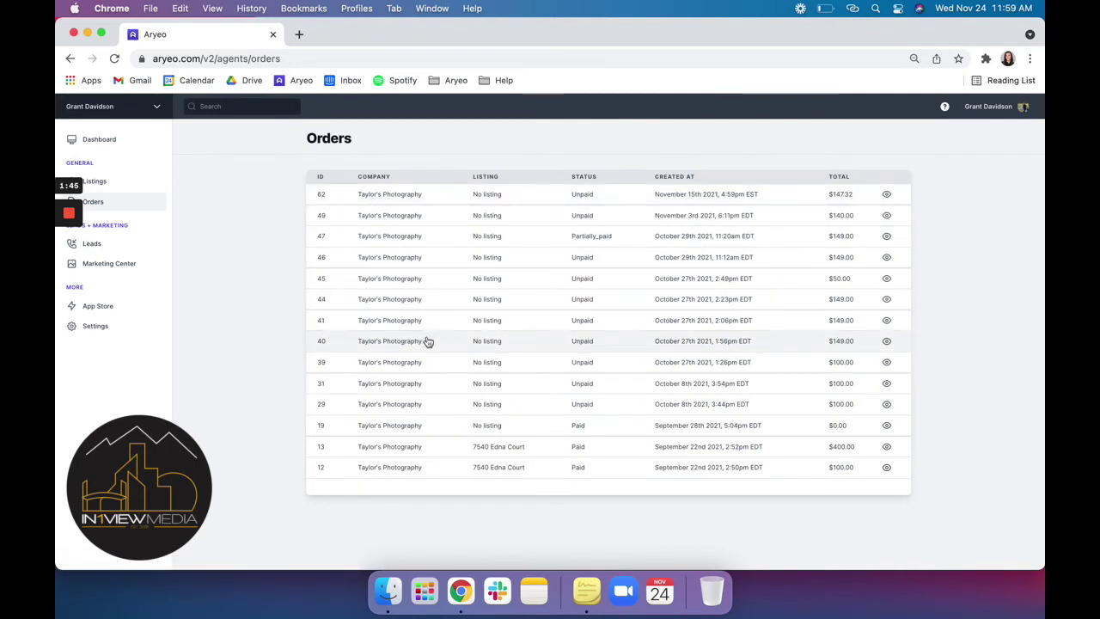
{"action": "left_click", "coordinate": [448, 456]}
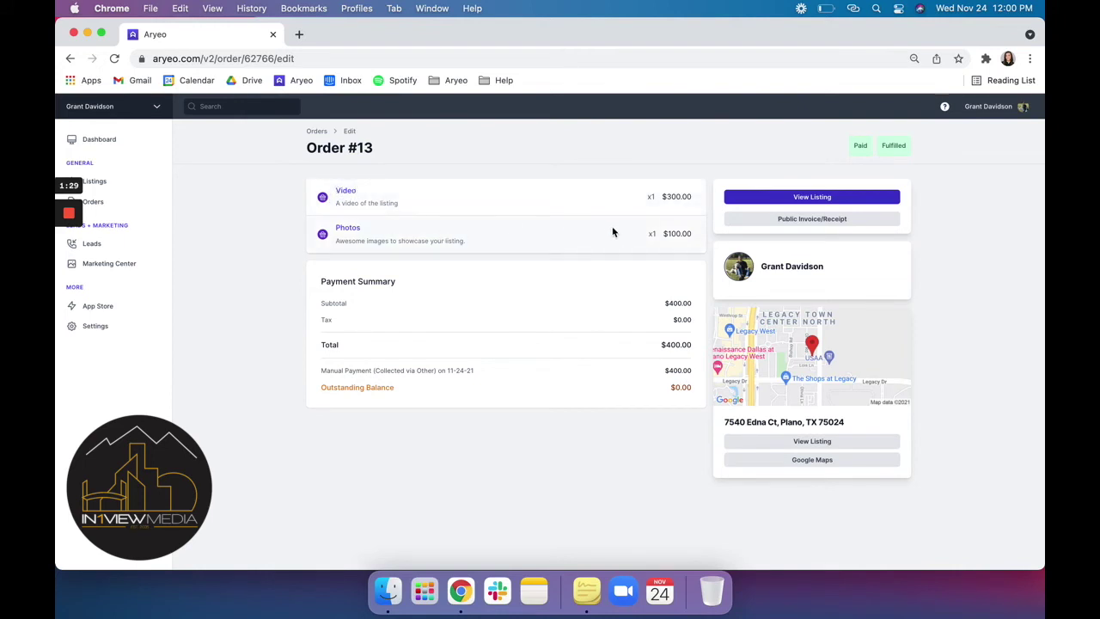
{"action": "left_click", "coordinate": [843, 223]}
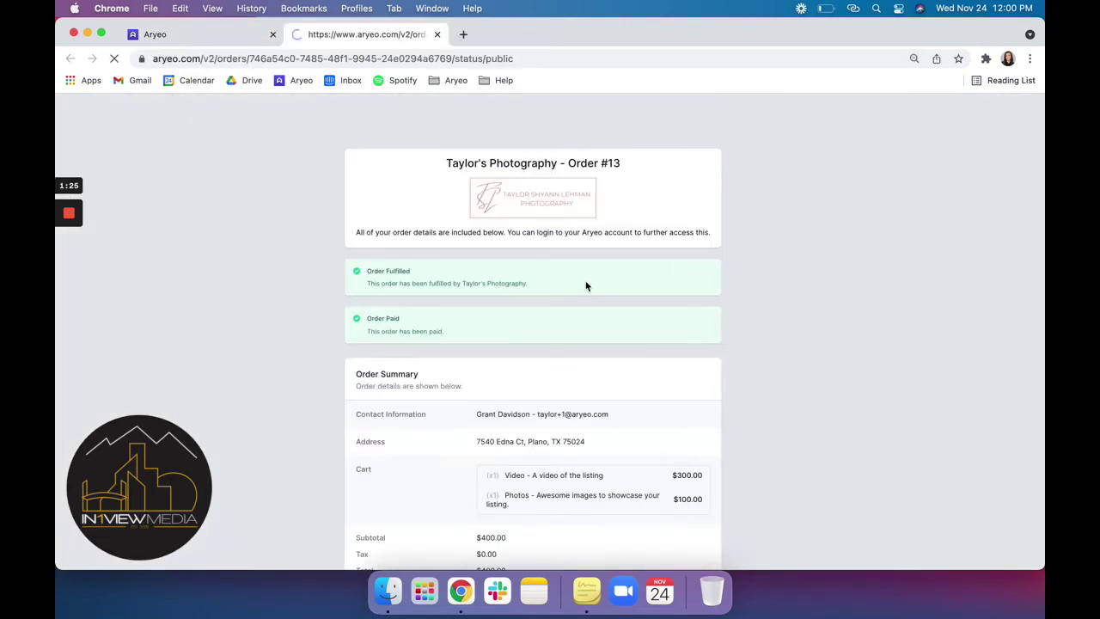
{"action": "scroll", "coordinate": [636, 378], "scroll_direction": "down", "scroll_amount": 3}
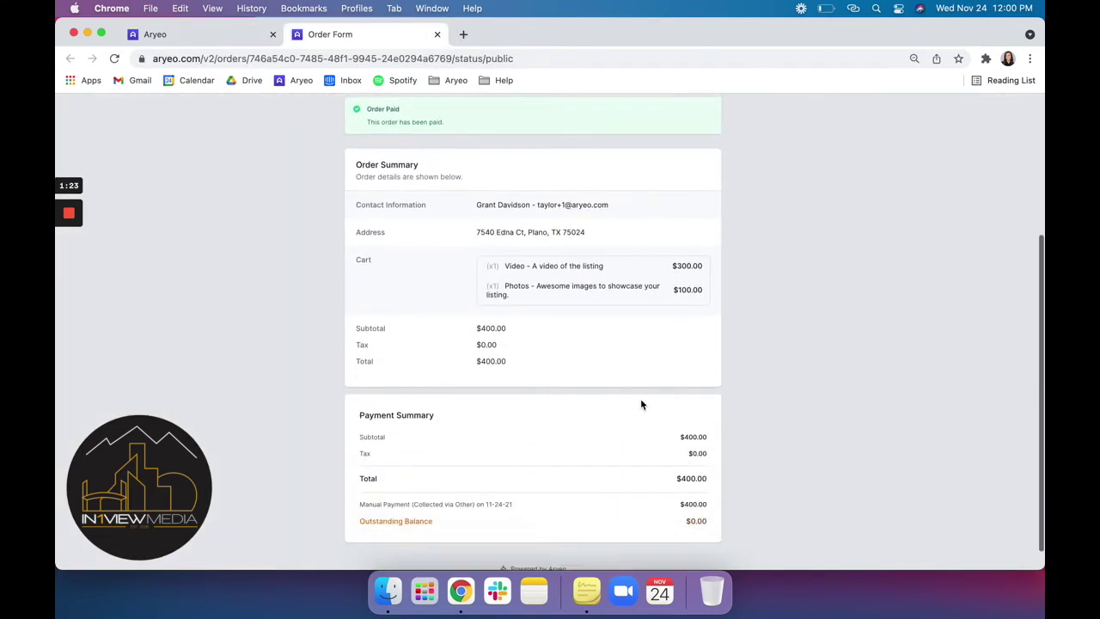
{"action": "scroll", "coordinate": [640, 404], "scroll_direction": "up", "scroll_amount": 2}
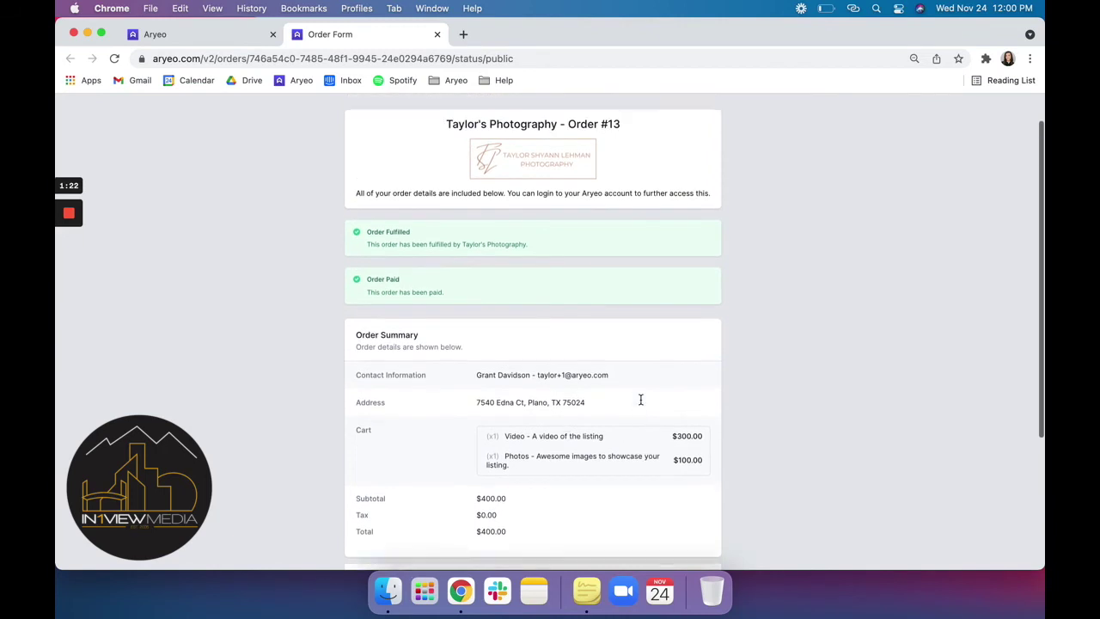
{"action": "right_click", "coordinate": [803, 313]}
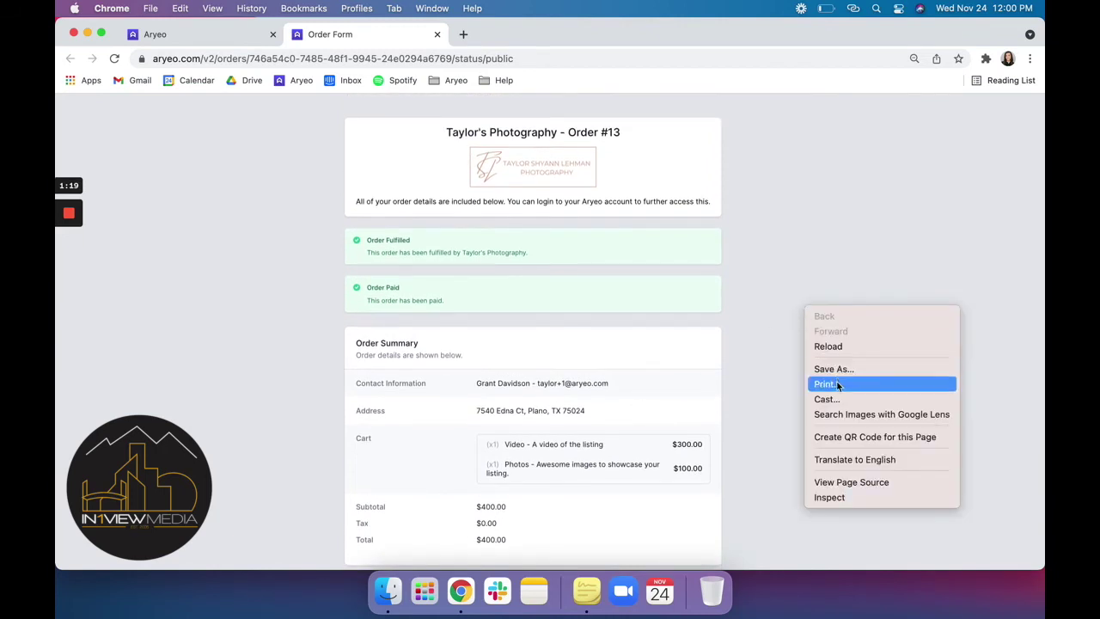
{"action": "left_click", "coordinate": [780, 273]}
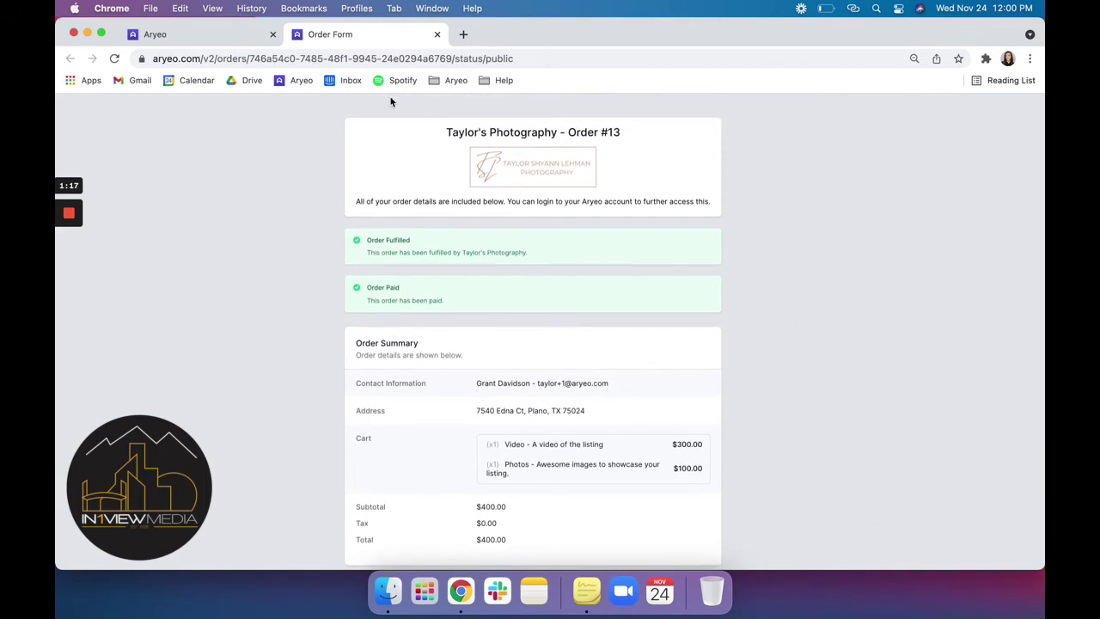
{"action": "left_click", "coordinate": [437, 35]}
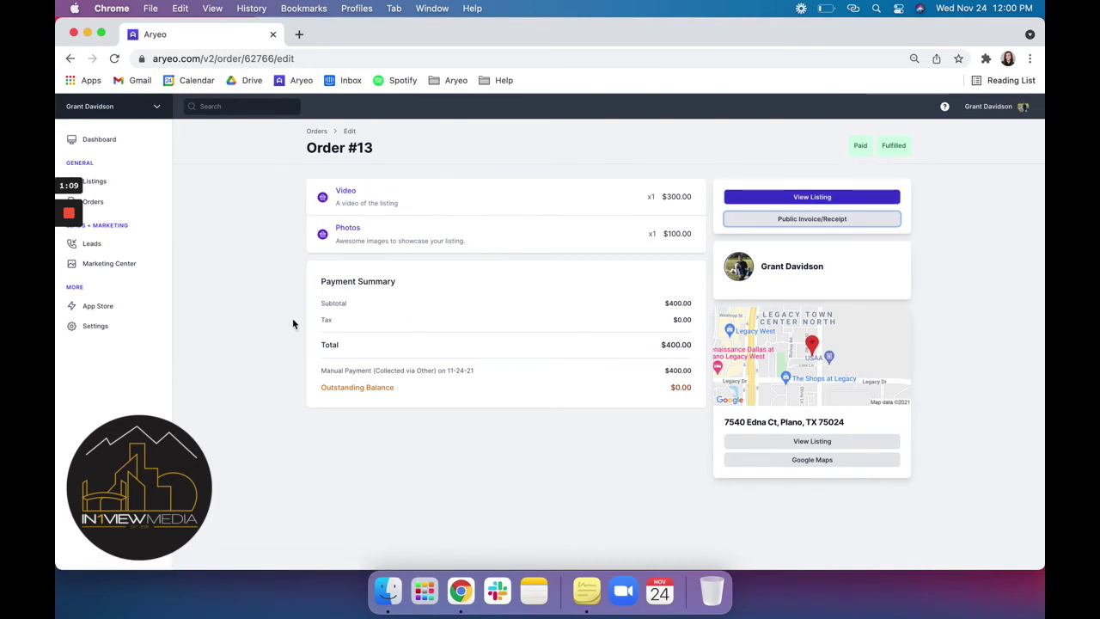
{"action": "left_click", "coordinate": [755, 203]}
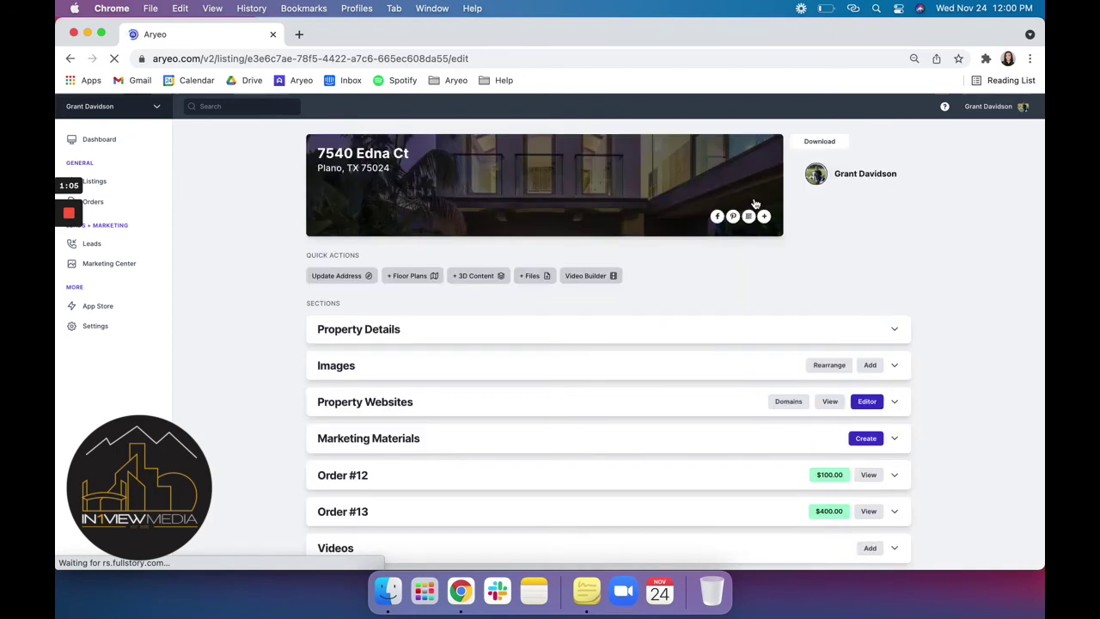
{"action": "left_click", "coordinate": [832, 144]}
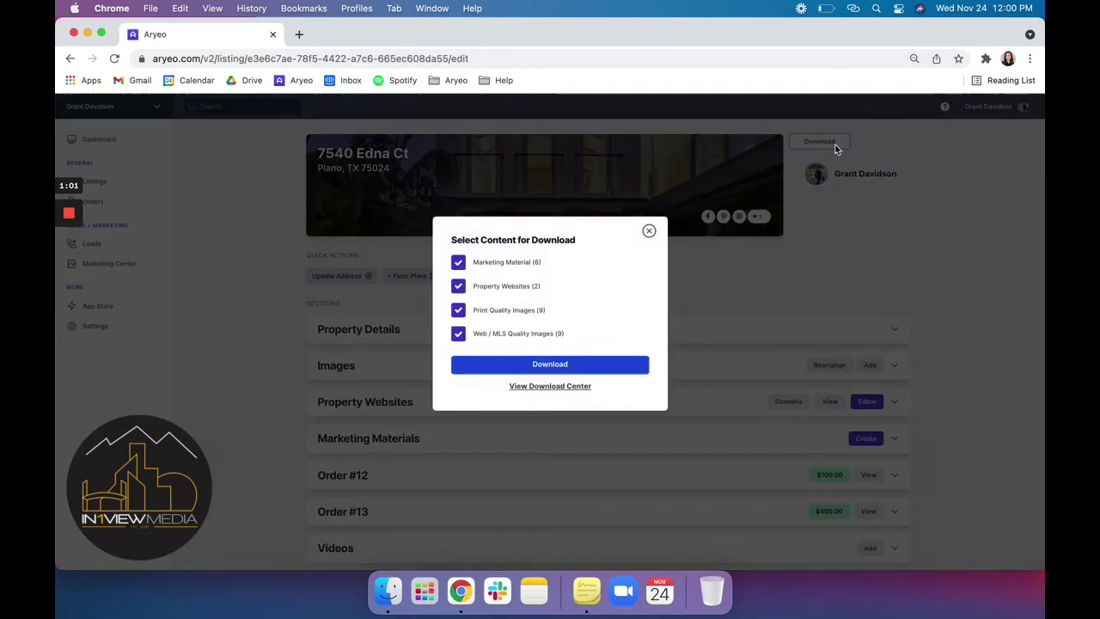
{"action": "left_click", "coordinate": [458, 311]}
{"action": "left_click", "coordinate": [458, 262]}
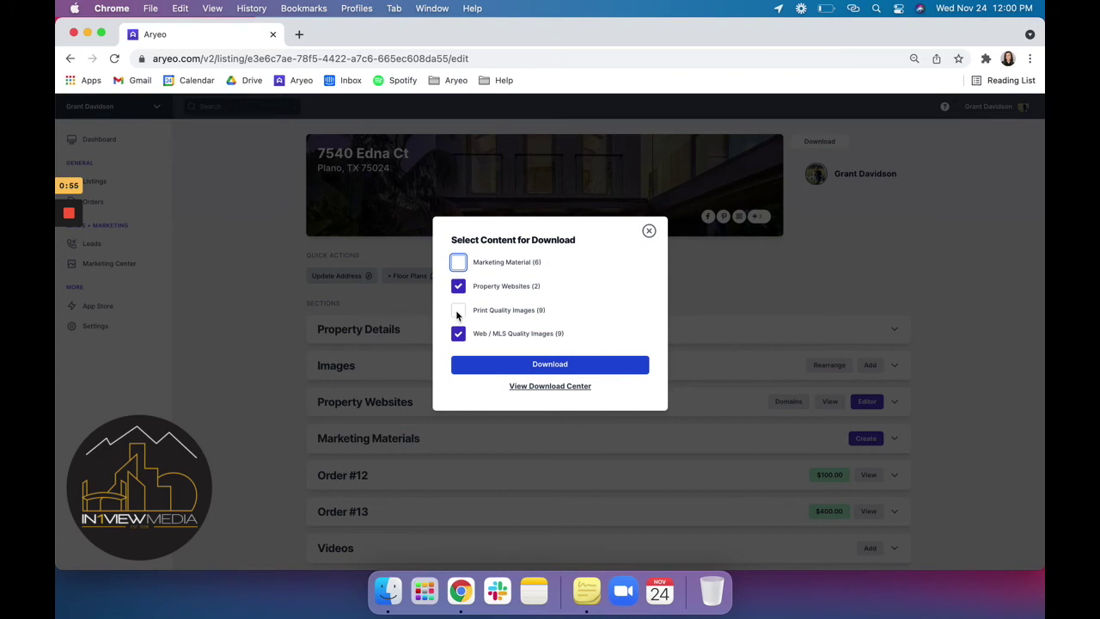
{"action": "left_click", "coordinate": [458, 310]}
{"action": "left_click", "coordinate": [458, 263]}
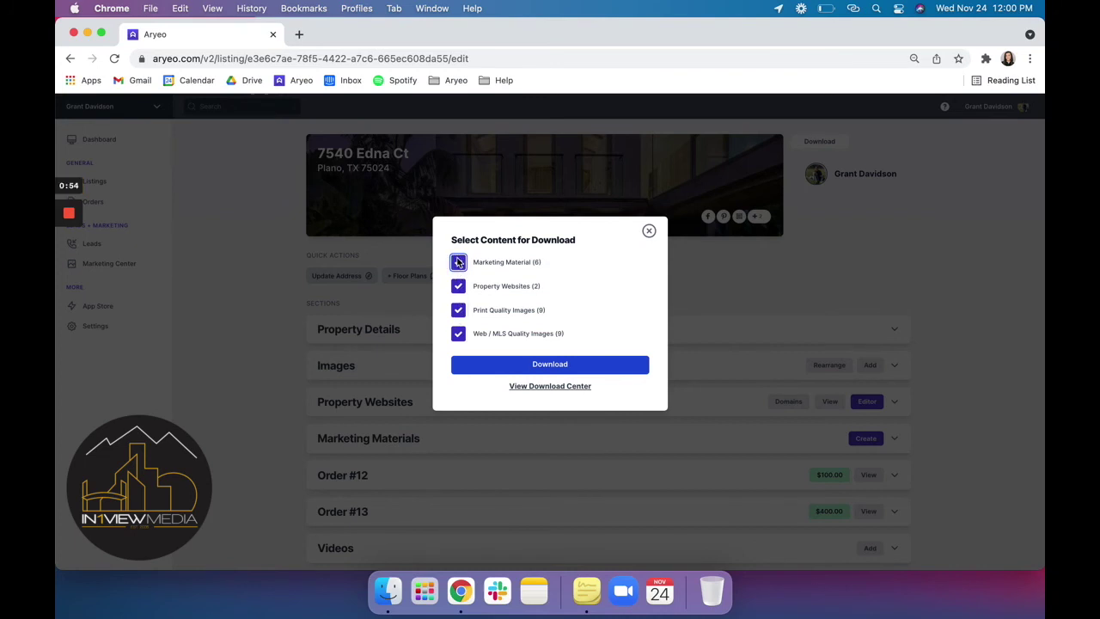
{"action": "left_click", "coordinate": [536, 386]}
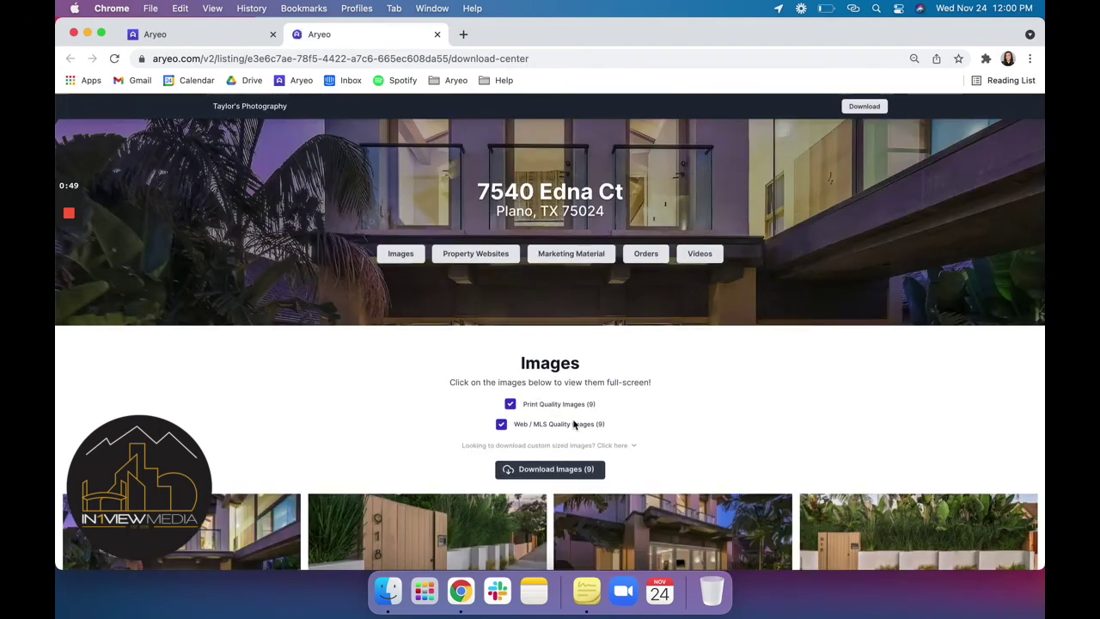
Step: Scroll through the nine Download Center images with their Print and Web Quality links
{"action": "scroll", "coordinate": [573, 423], "scroll_direction": "down", "scroll_amount": 3}
{"action": "scroll", "coordinate": [573, 424], "scroll_direction": "down", "scroll_amount": 5}
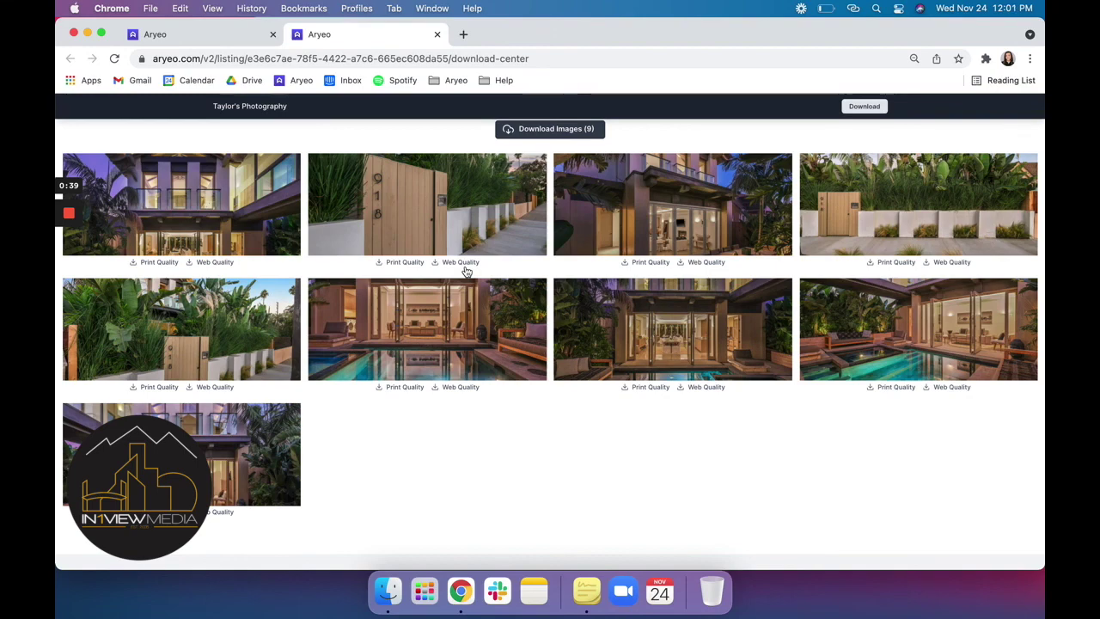
{"action": "scroll", "coordinate": [465, 272], "scroll_direction": "up", "scroll_amount": 5}
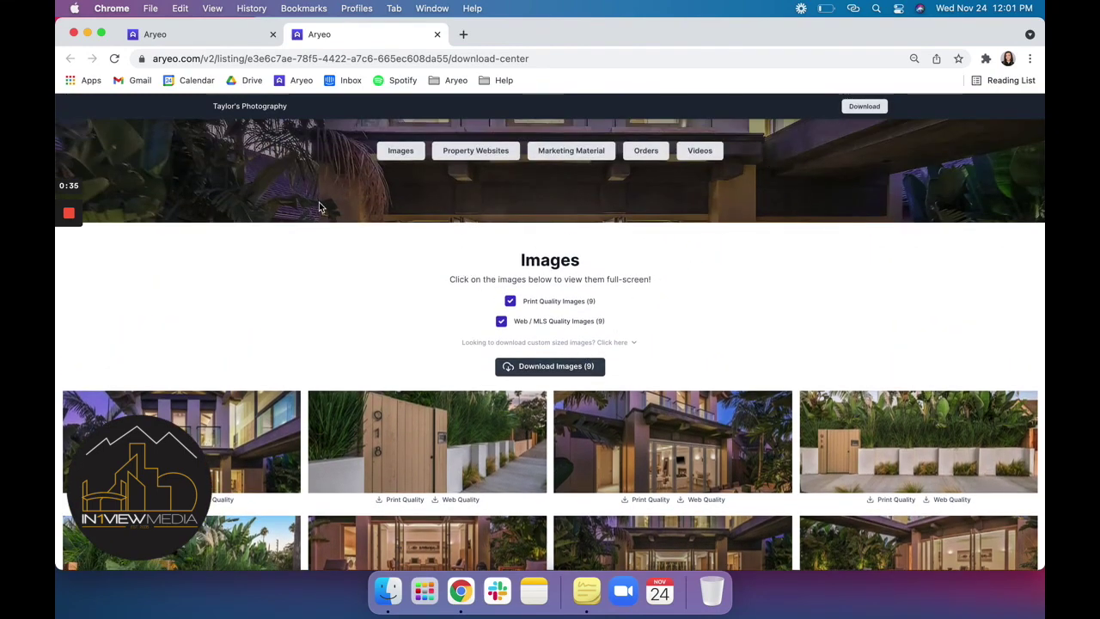
Step: Close the Download Center tab and the download-content dialog, then open and dismiss the help menu
{"action": "left_click", "coordinate": [438, 35]}
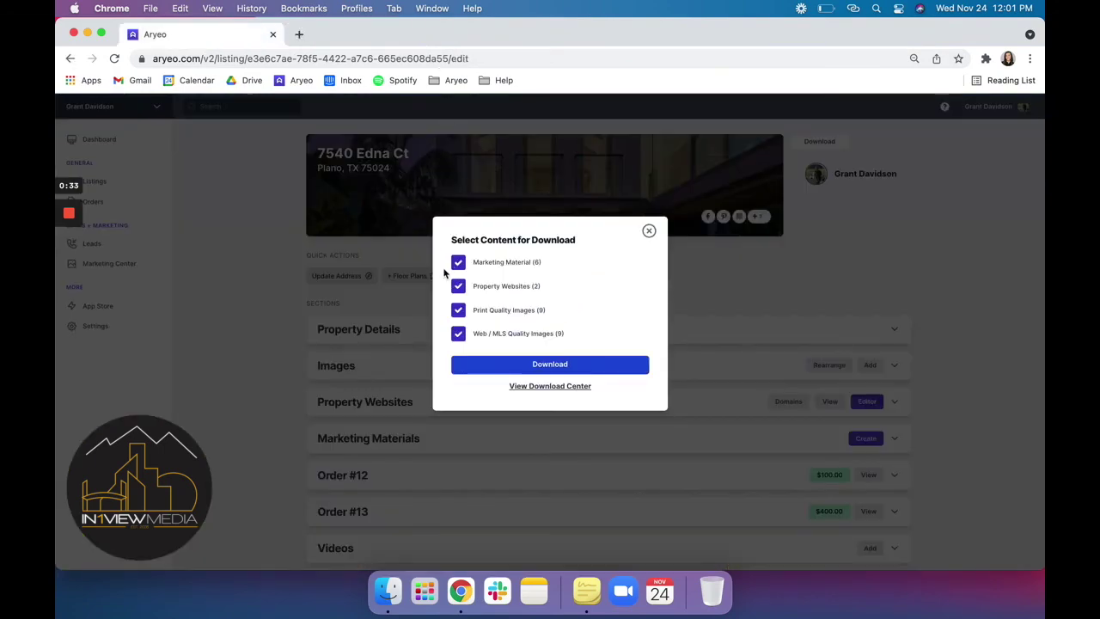
{"action": "left_click", "coordinate": [649, 232]}
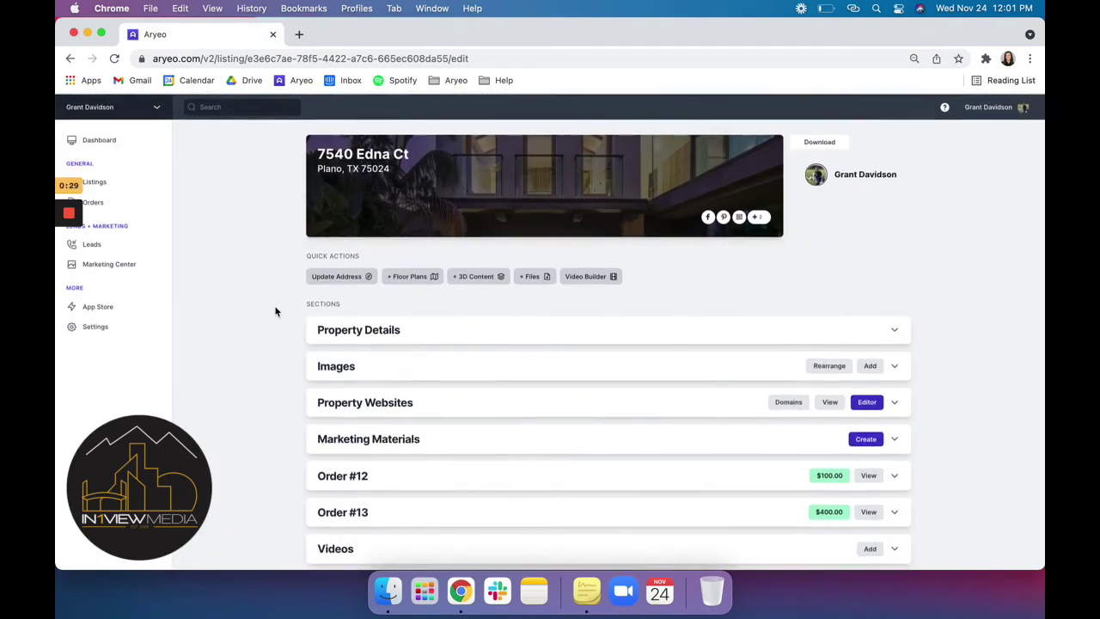
{"action": "left_click", "coordinate": [944, 108]}
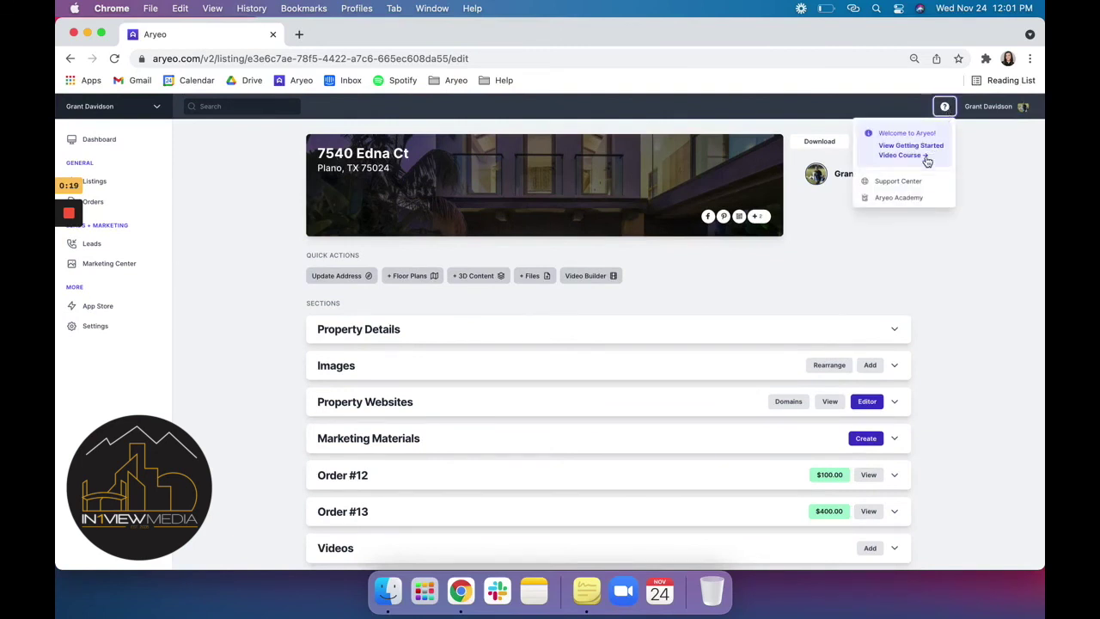
{"action": "left_click", "coordinate": [928, 245]}
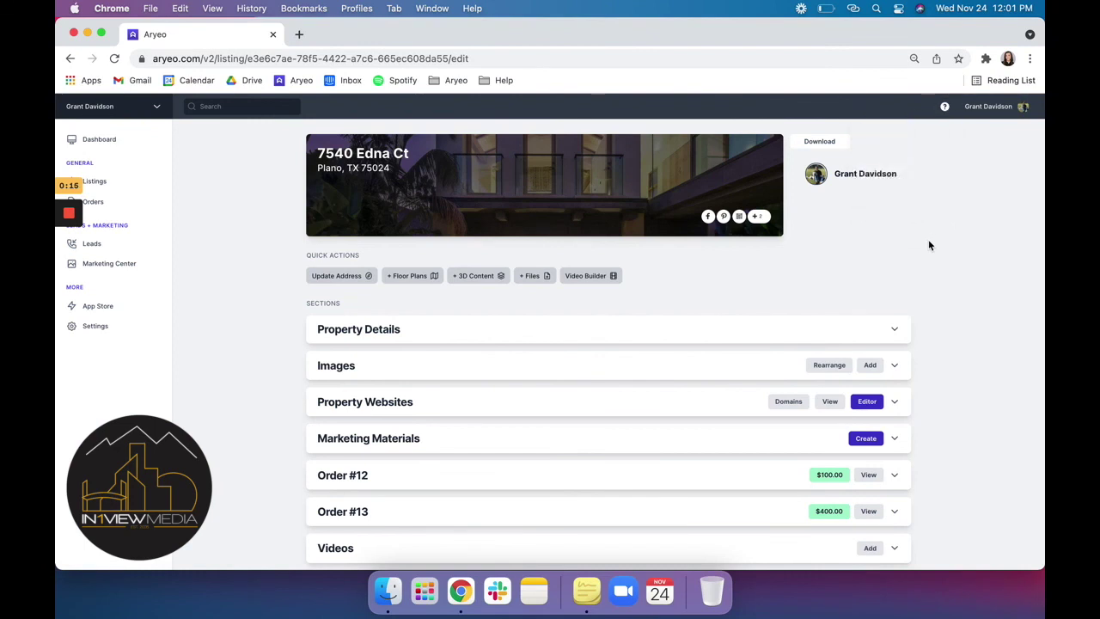